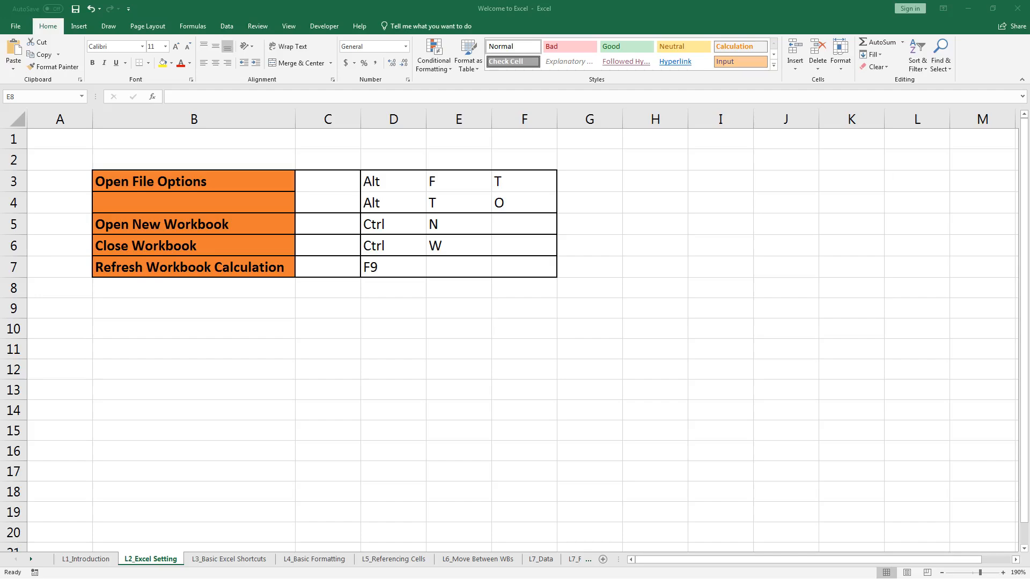
# Review the Open File Options shortcut entries in row 3, from the label in column B to the key in column F.
pyautogui.press('Right')
pyautogui.press('Left')
pyautogui.press('Left')
pyautogui.press('Up')
pyautogui.press('Up')
pyautogui.press('Up')
pyautogui.press('Up')
pyautogui.press('Up')
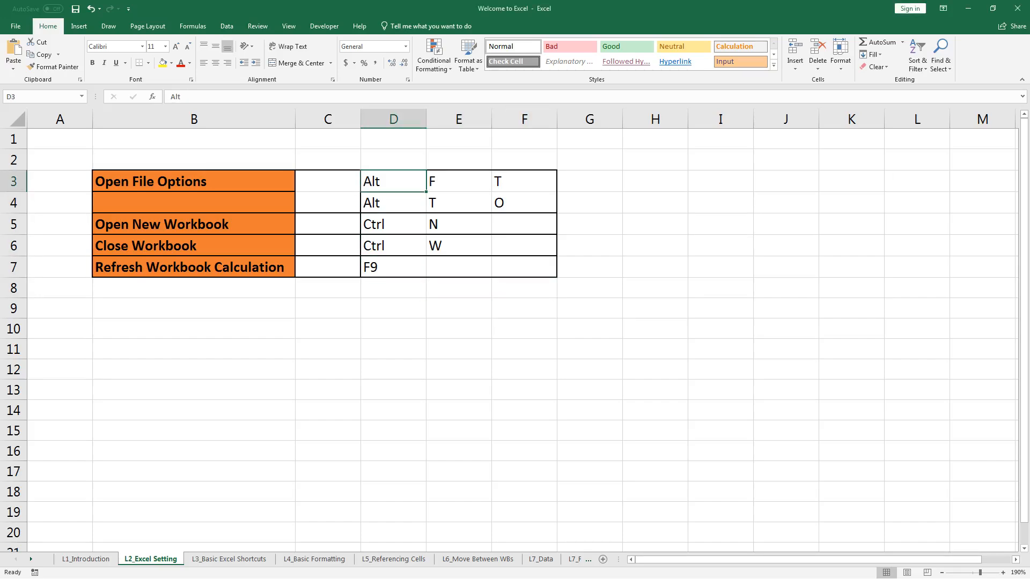
pyautogui.press('Left')
pyautogui.press('Left')
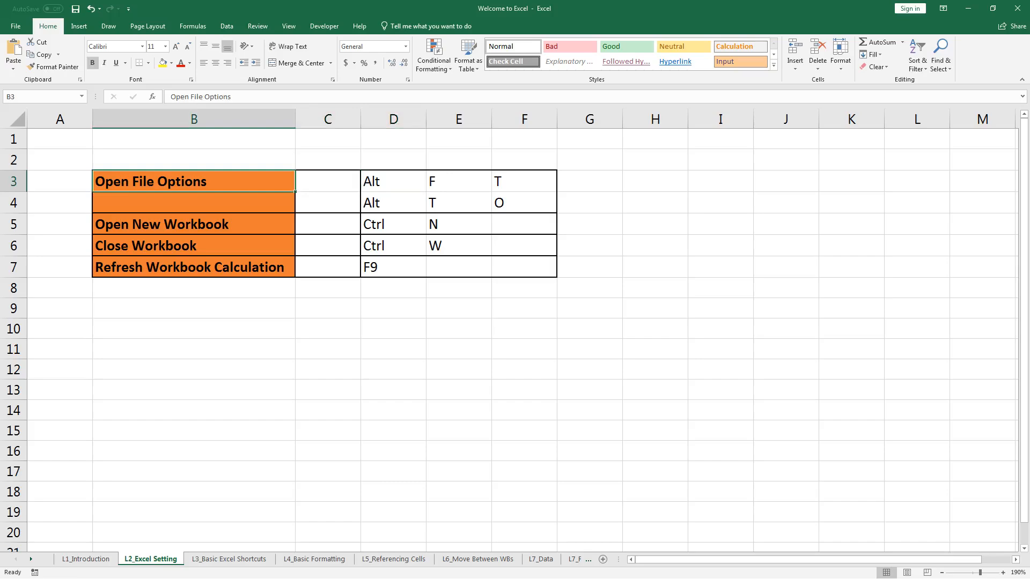
pyautogui.press('Right')
pyautogui.press('Right')
pyautogui.press('Right')
pyautogui.press('Right')
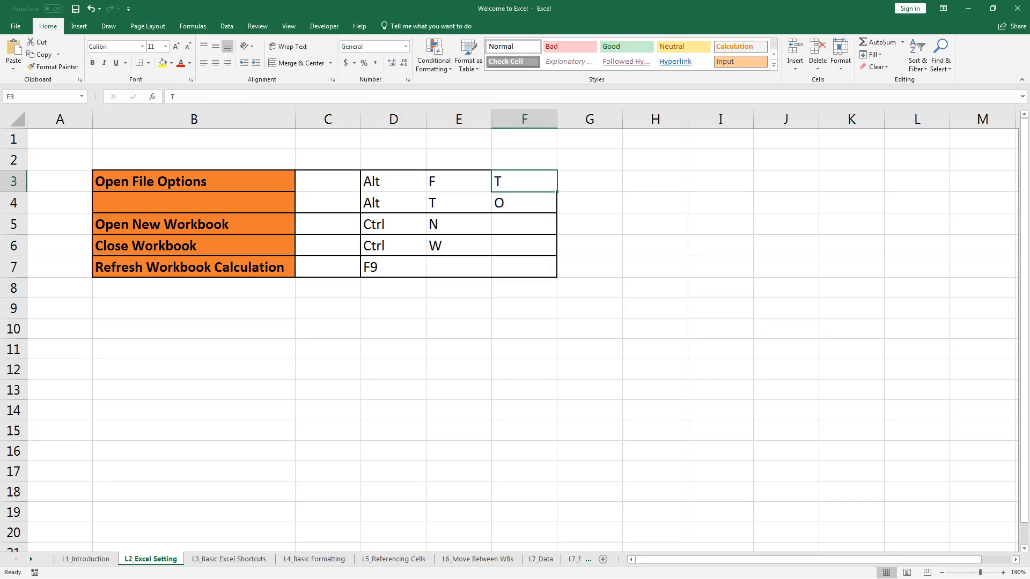
# Set new workbooks to include 1 sheet in the General section of Excel Options.
pyautogui.press('alt')
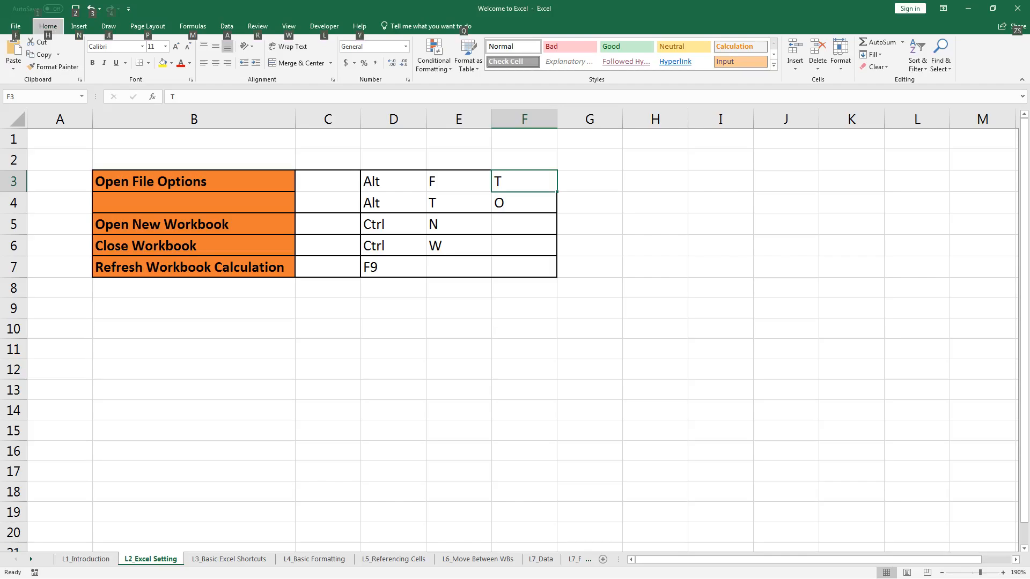
pyautogui.press('f')
pyautogui.press('t')
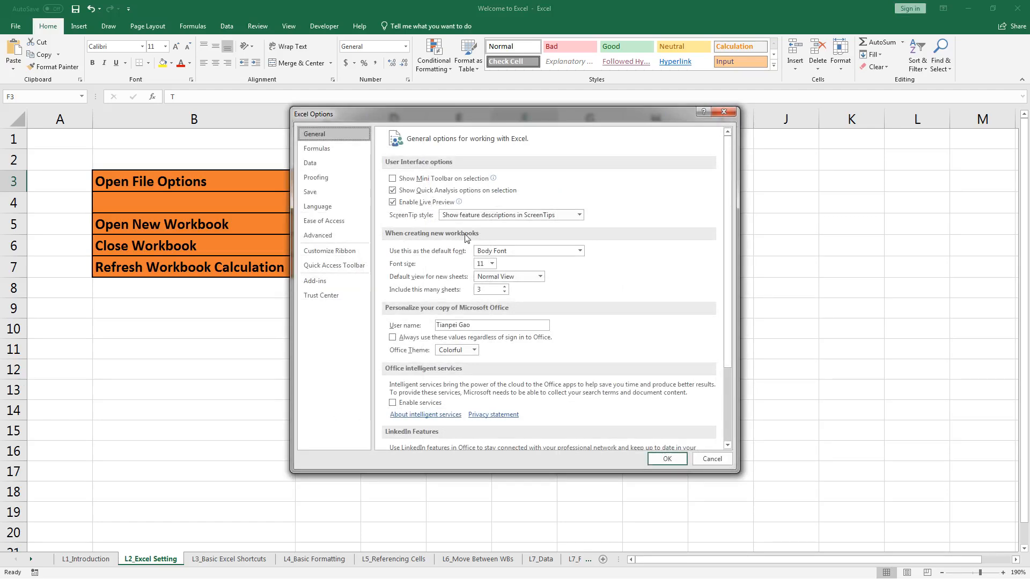
pyautogui.press('Tab')
pyautogui.press('Tab')
pyautogui.press('Tab')
pyautogui.press('Tab')
pyautogui.press('Tab')
pyautogui.press('Tab')
pyautogui.press('Tab')
pyautogui.press('Tab')
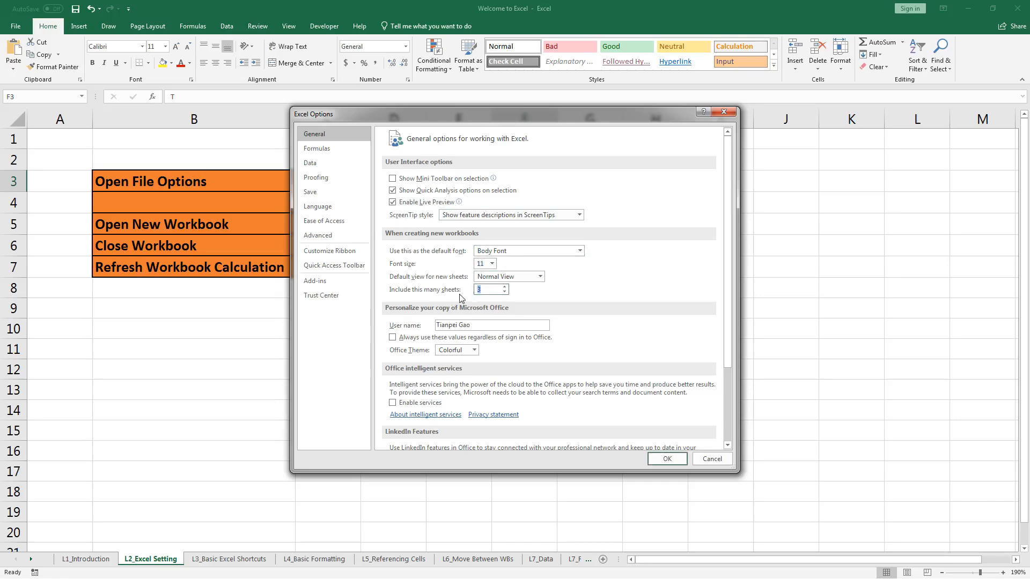
pyautogui.write('3')
pyautogui.press('BackSpace')
pyautogui.click(667, 459)
pyautogui.click(552, 272)
pyautogui.click(617, 264)
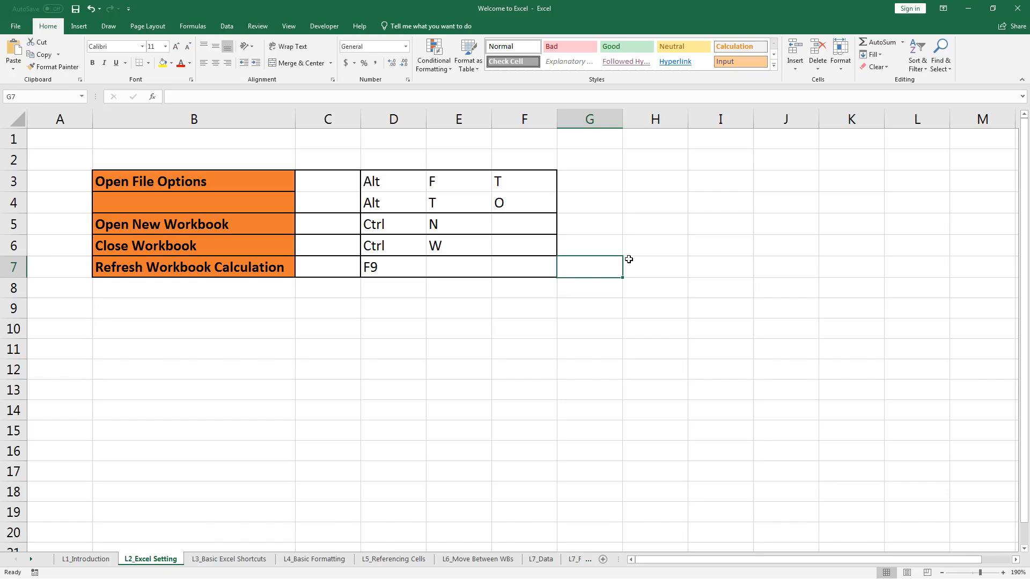
# Create new blank workbooks to check how many sheets they contain, and return to the shortcuts workbook by closing them.
pyautogui.hotkey('ctrl', 'n')
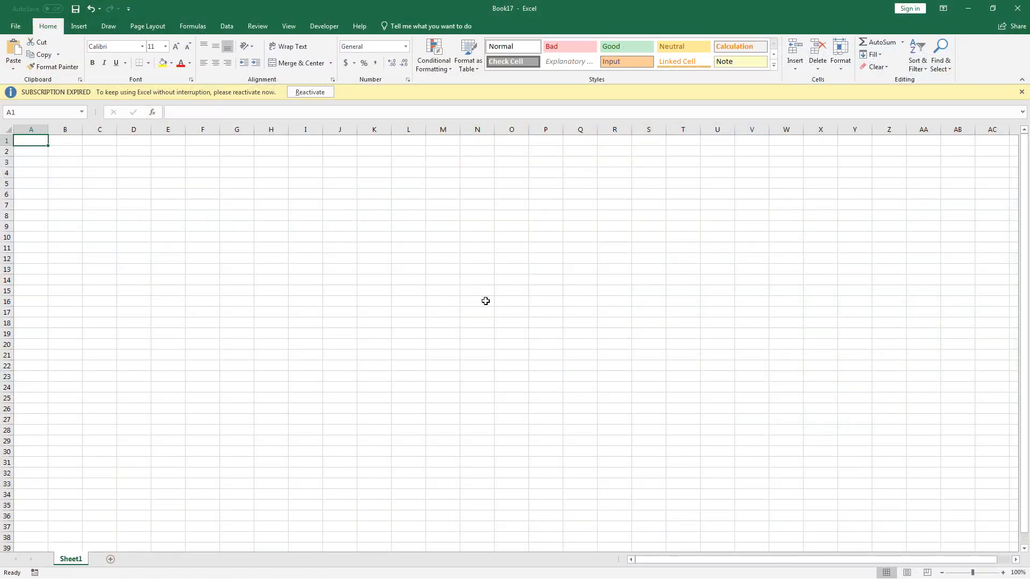
pyautogui.hotkey('ctrl', 'n')
pyautogui.hotkey('ctrl', 'w')
pyautogui.moveTo(550, 245); pyautogui.dragTo(550, 225)
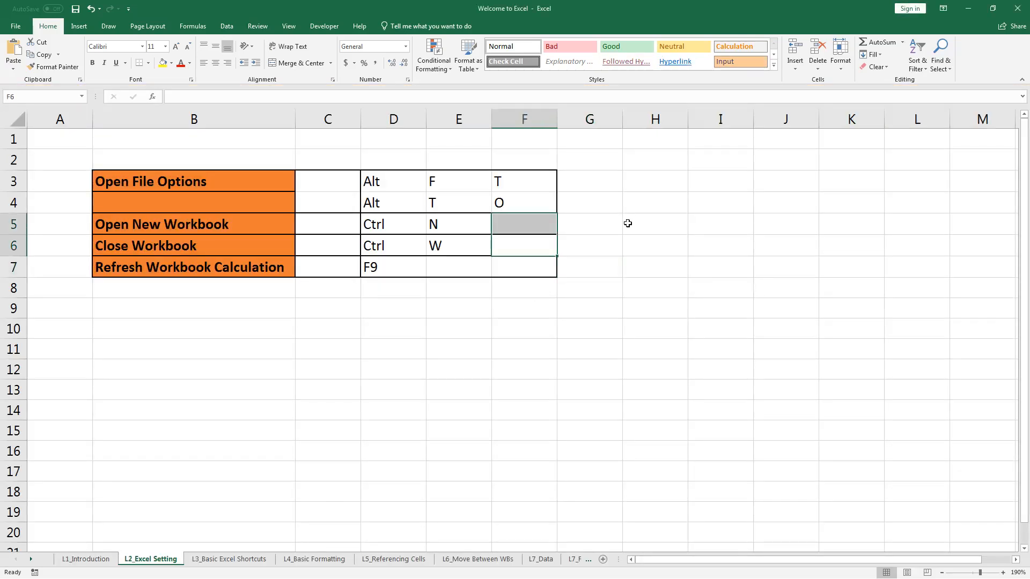
pyautogui.press('Up')
pyautogui.press('Left')
pyautogui.press('Left')
pyautogui.press('Left')
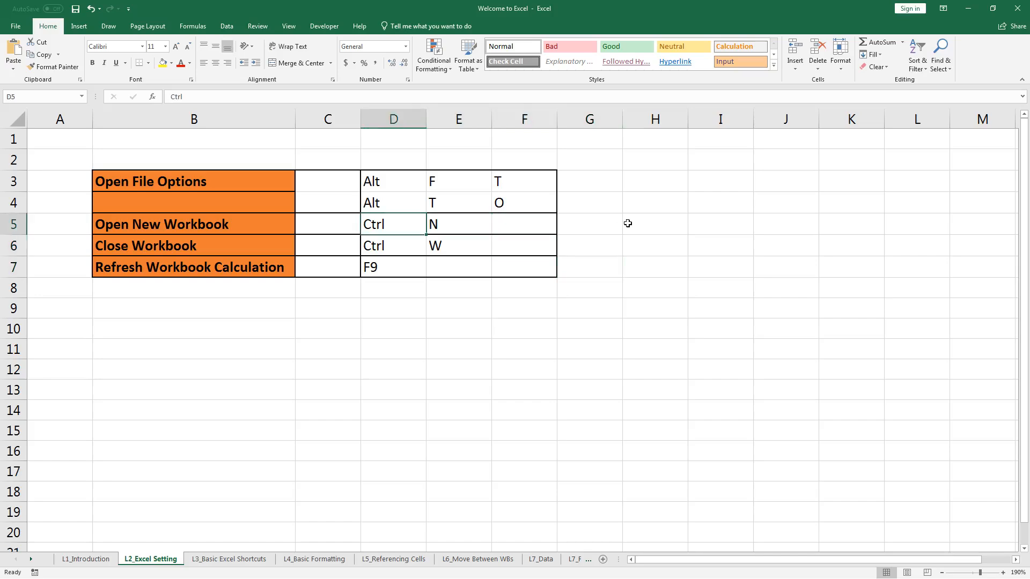
pyautogui.press('Left')
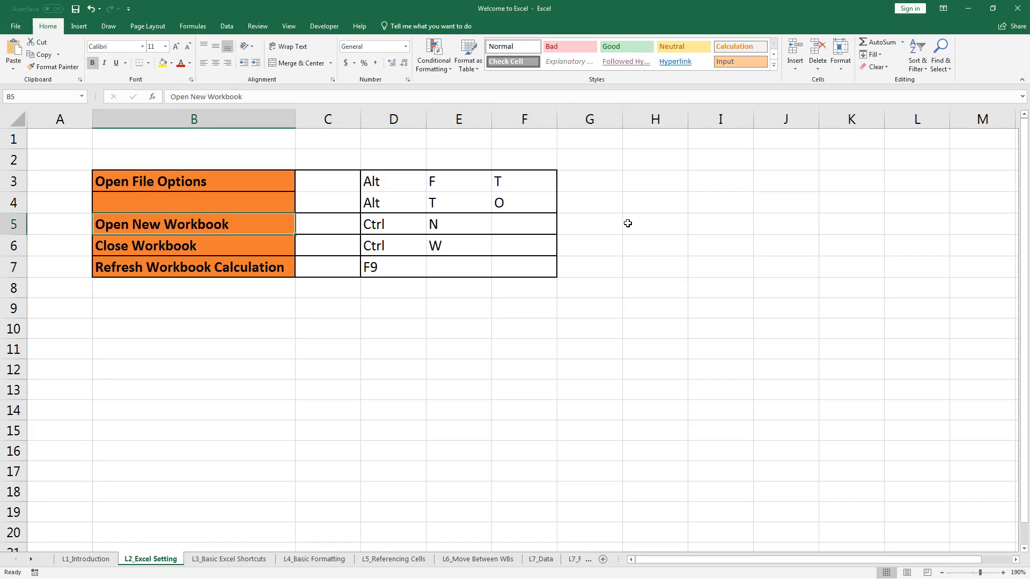
# Set new workbooks to include 3 sheets in the General section of Excel Options.
pyautogui.press('alt')
pyautogui.press('f')
pyautogui.press('t')
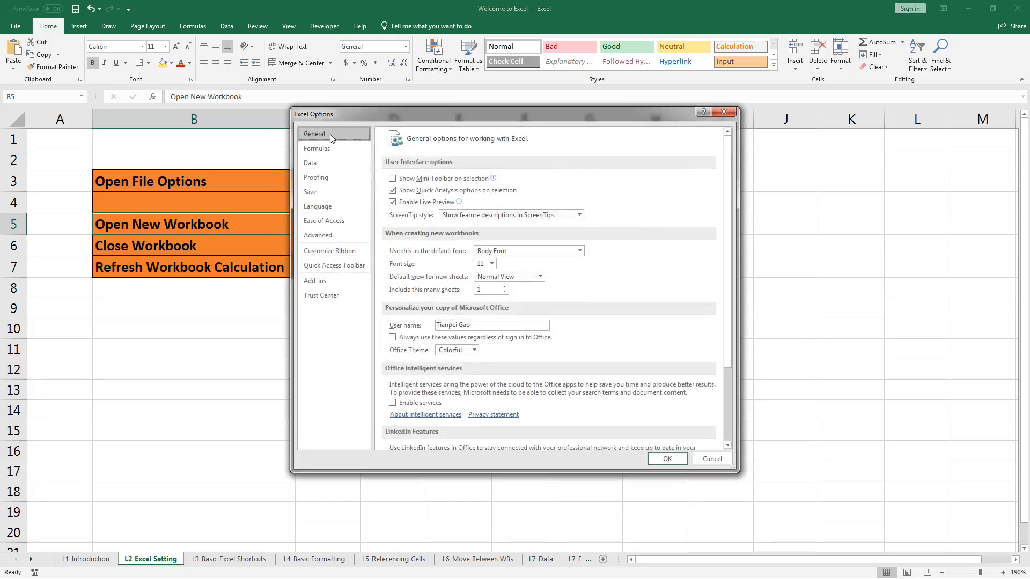
pyautogui.click(492, 290)
pyautogui.press('BackSpace')
pyautogui.write('3')
pyautogui.click(675, 462)
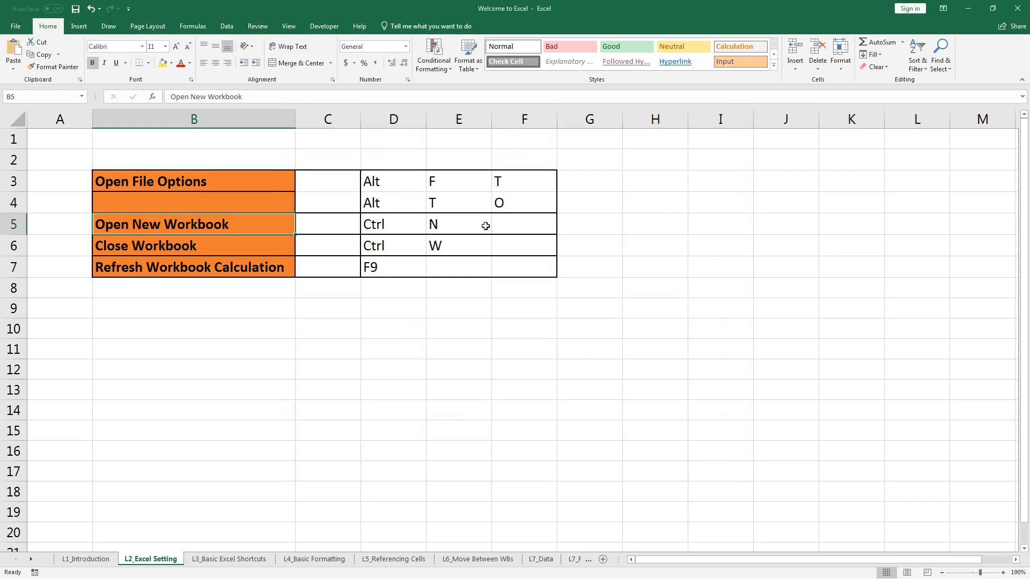
# Create another blank workbook, look through its sheets, and close it without adding any data.
pyautogui.click(485, 226)
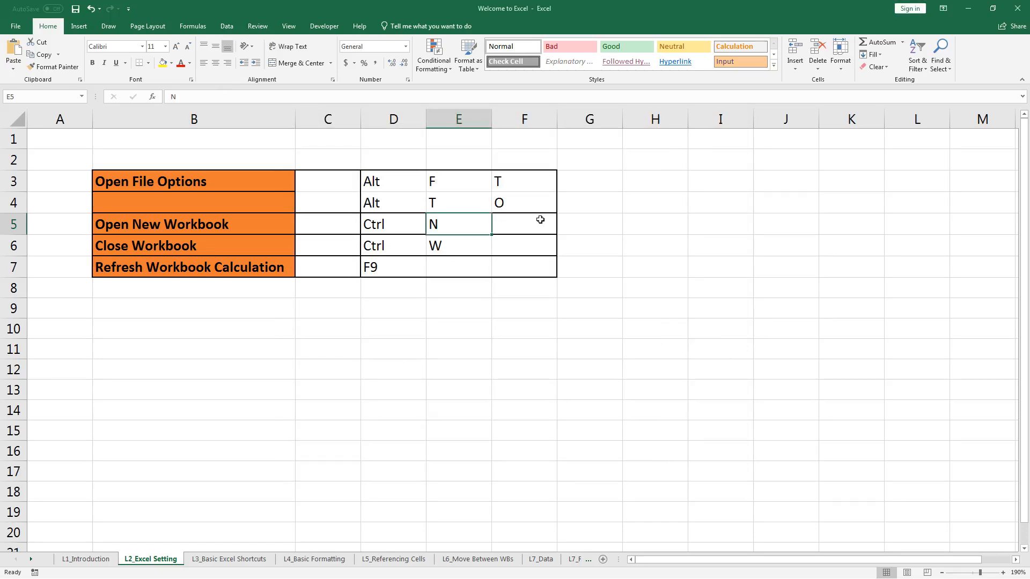
pyautogui.hotkey('ctrl', 'n')
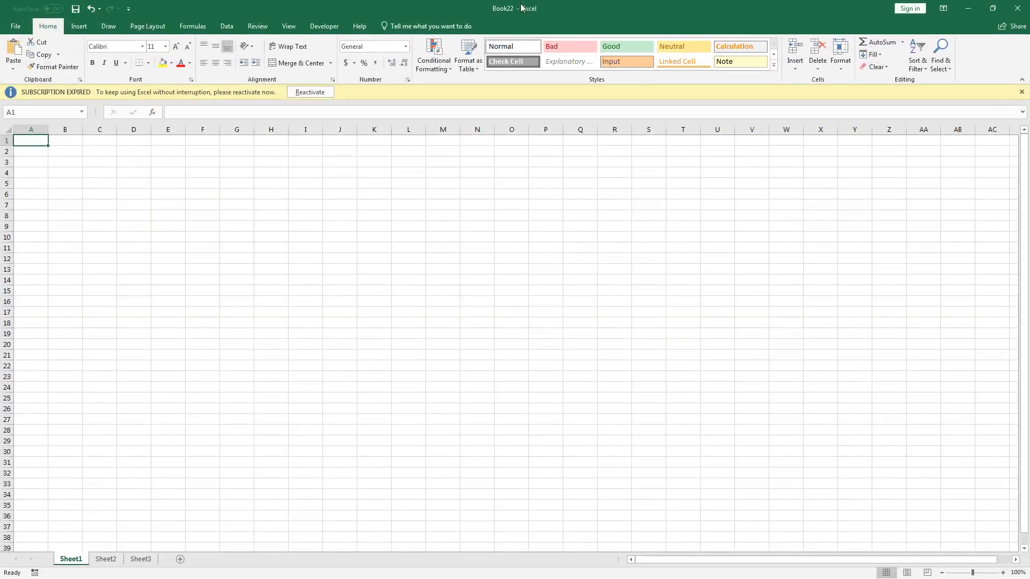
pyautogui.click(114, 559)
pyautogui.click(130, 563)
pyautogui.click(67, 562)
pyautogui.click(211, 387)
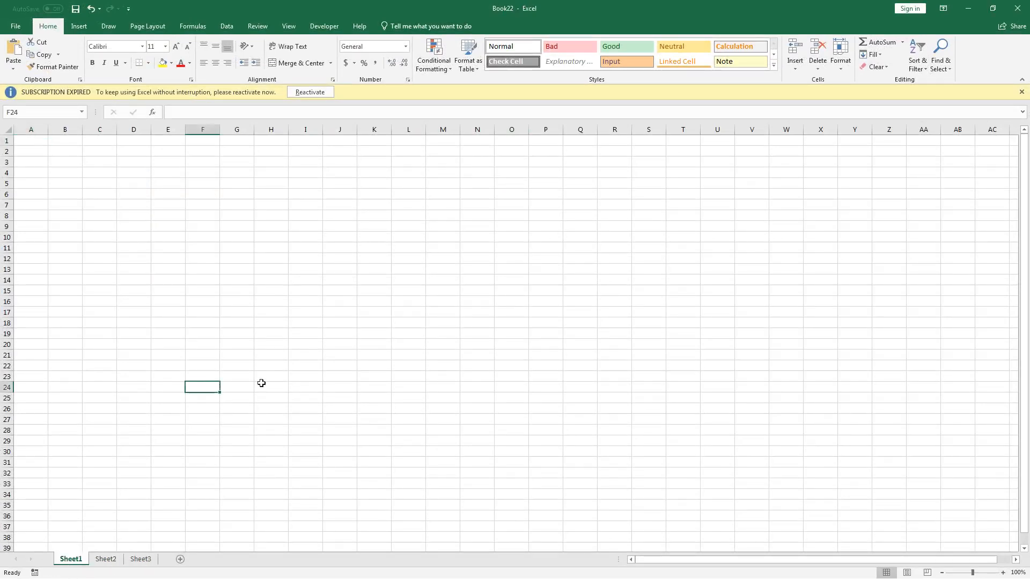
pyautogui.hotkey('ctrl', 'w')
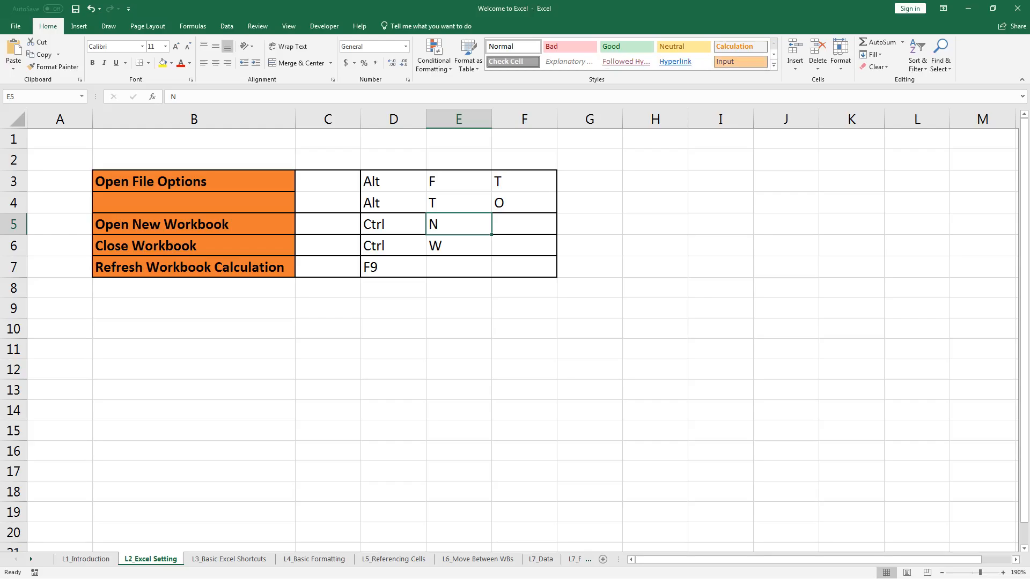
# Apply the Automatic except for data tables workbook calculation mode in the Formulas section of Excel Options.
pyautogui.click(326, 402)
pyautogui.click(427, 335)
pyautogui.press('alt')
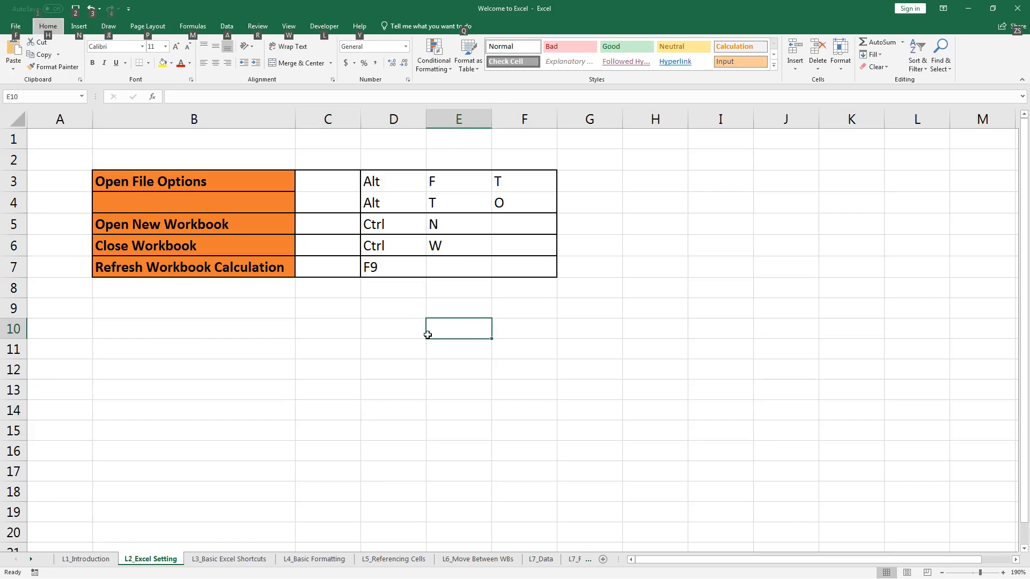
pyautogui.press('f')
pyautogui.press('t')
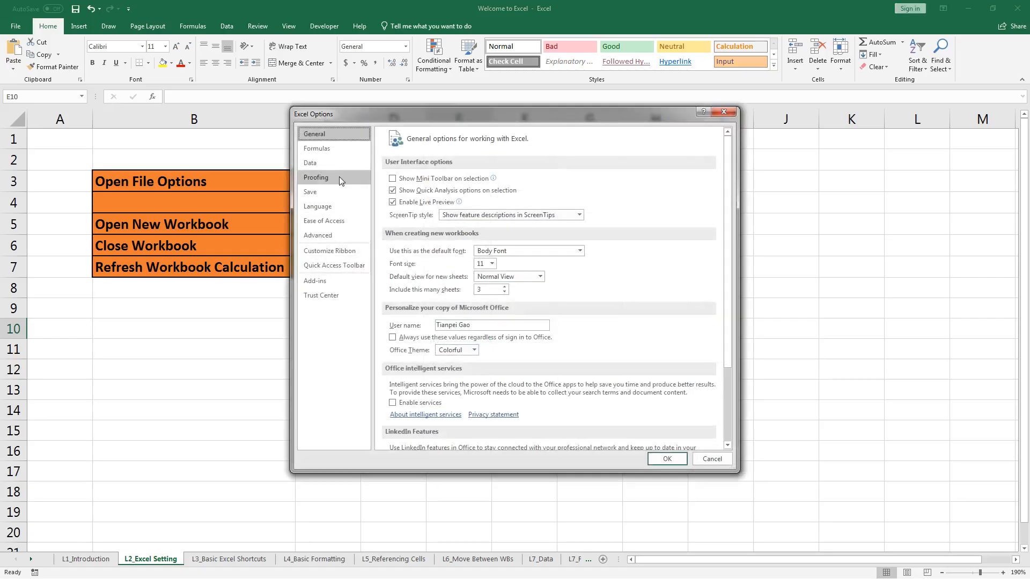
pyautogui.click(330, 151)
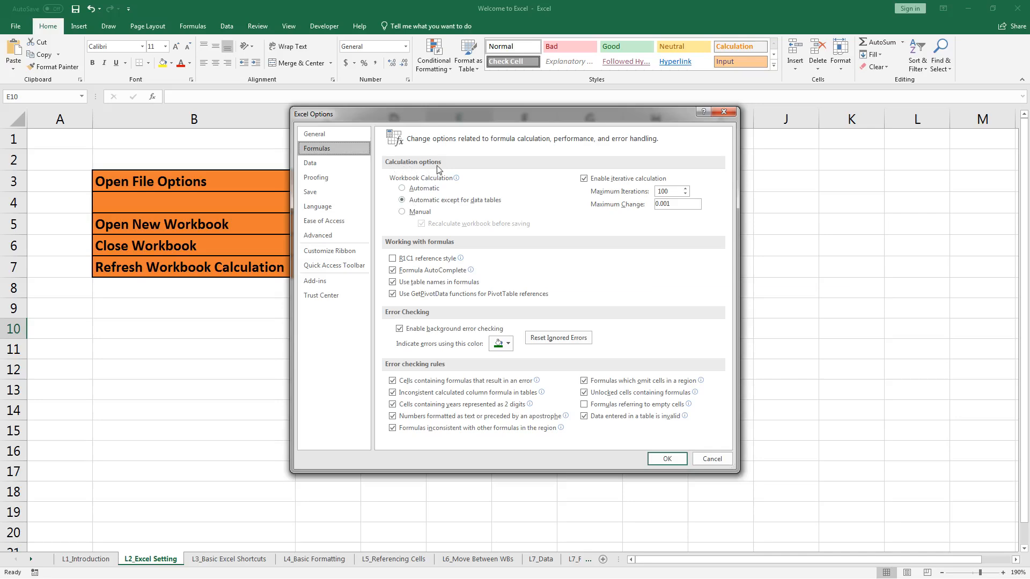
pyautogui.click(419, 212)
pyautogui.click(433, 201)
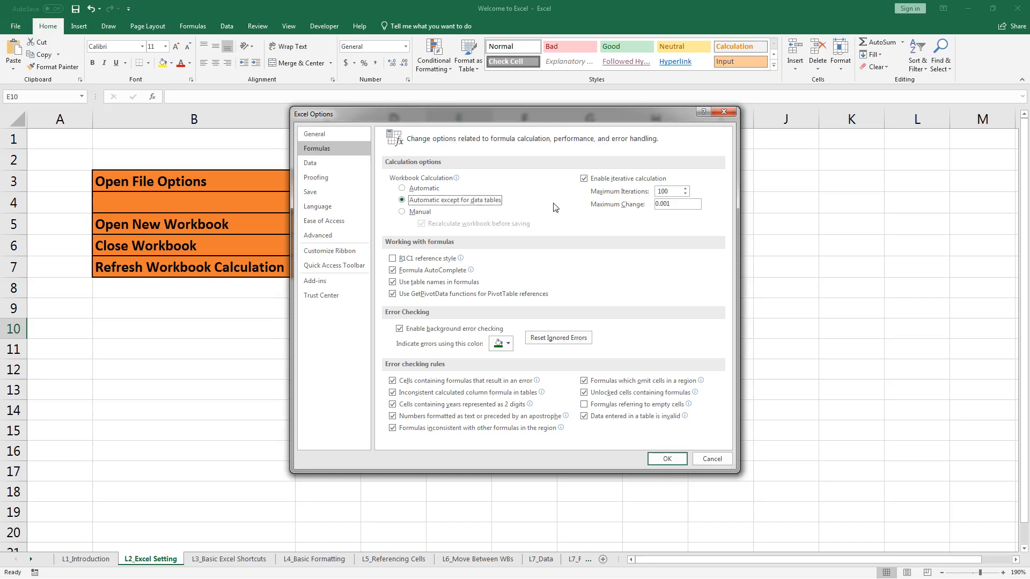
pyautogui.click(613, 183)
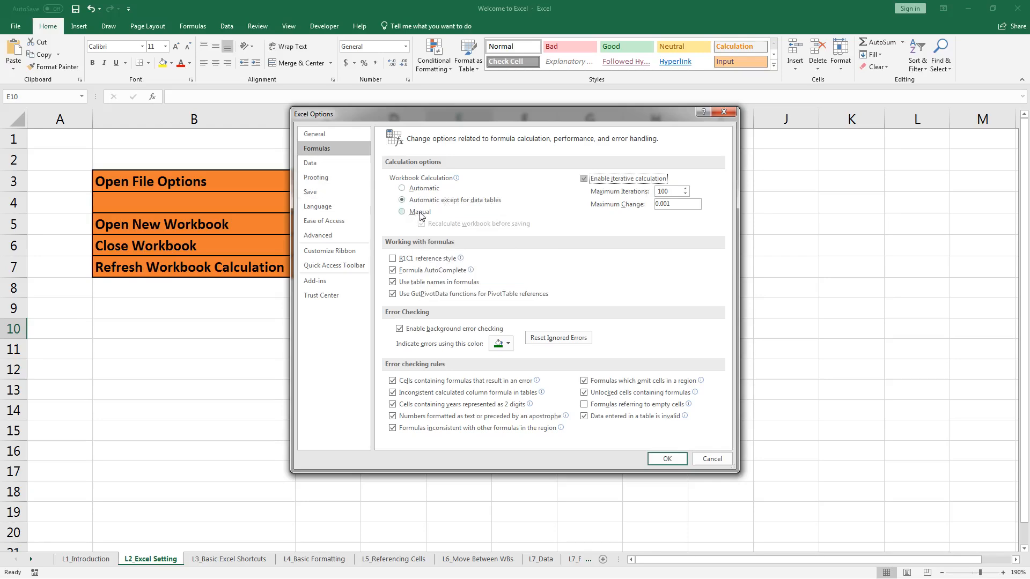
pyautogui.click(433, 201)
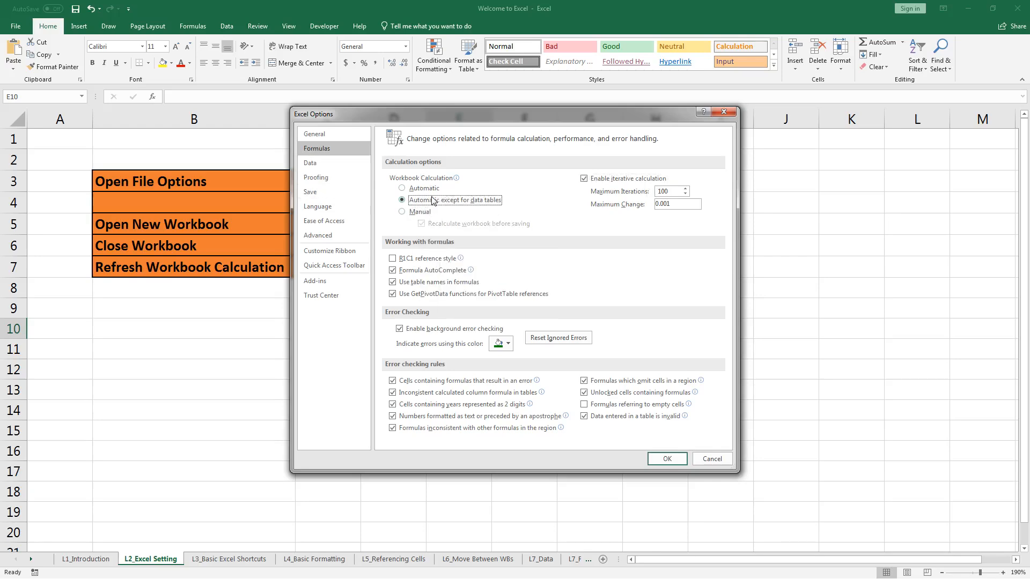
pyautogui.click(422, 212)
pyautogui.click(448, 201)
pyautogui.click(671, 459)
# Enter 1 in cell H3 and 3 in cell H4 as sample numbers beside the shortcut table.
pyautogui.click(641, 189)
pyautogui.click(748, 176)
pyautogui.press('Left')
pyautogui.write('1')
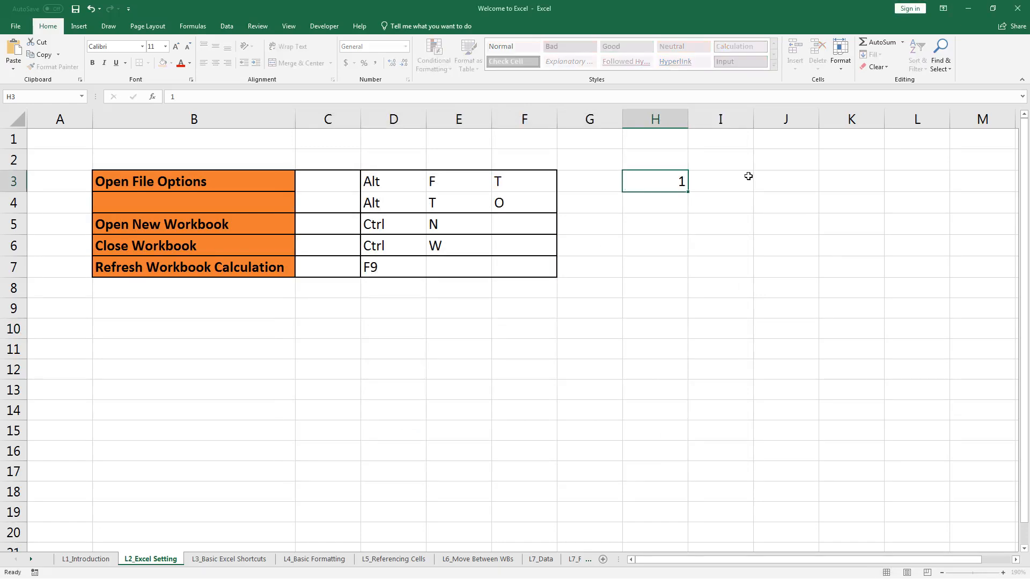
pyautogui.press('Return')
pyautogui.write('3')
pyautogui.press('Return')
# Enter the formula =H3+H4 in cell H5 and check the cells it references.
pyautogui.write('=')
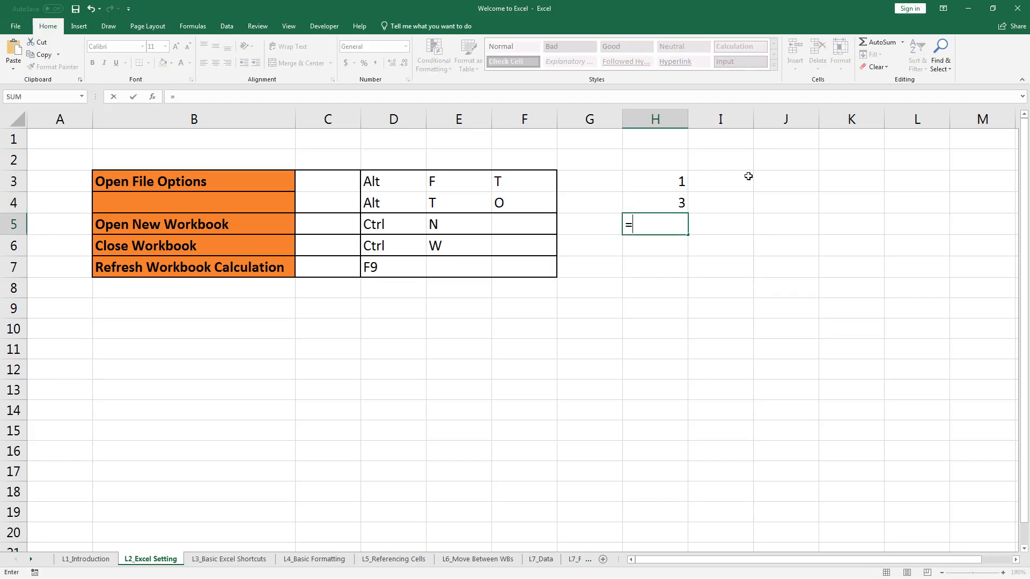
pyautogui.press('Up')
pyautogui.press('Up')
pyautogui.write('+')
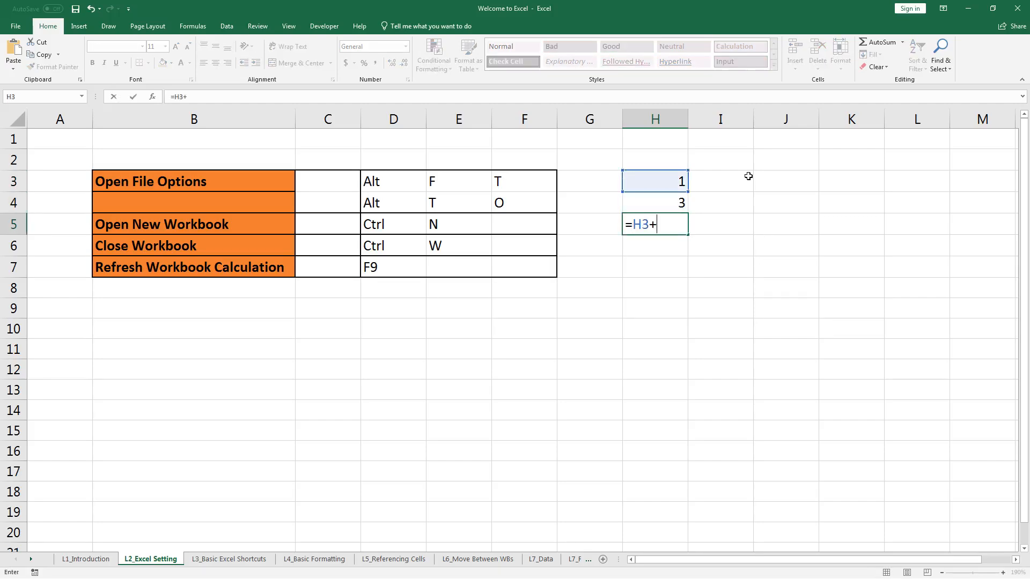
pyautogui.press('Down')
pyautogui.press('Up')
pyautogui.press('Up')
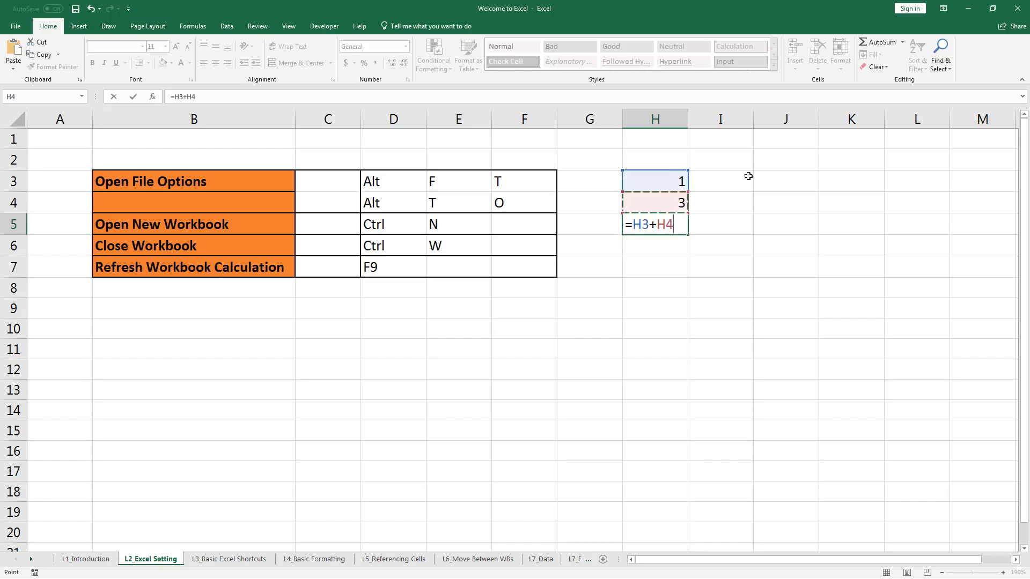
pyautogui.hotkey('ctrl', 'Return')
pyautogui.press('F2')
pyautogui.press('Escape')
pyautogui.press('F2')
pyautogui.press('Escape')
# Change cell H3 to 3 and inspect the formula in H5 for automatic recalculation.
pyautogui.press('Up')
pyautogui.press('Up')
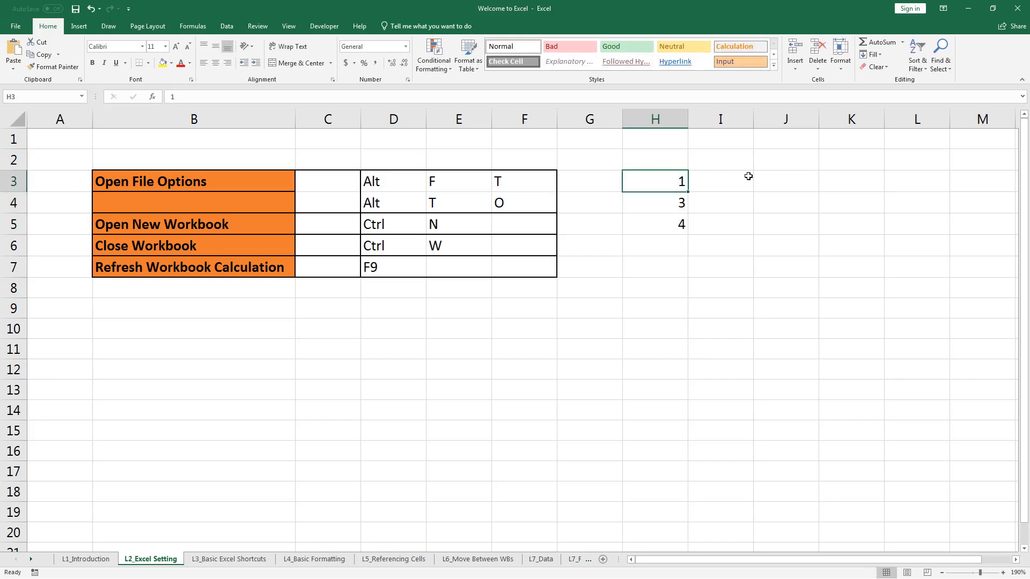
pyautogui.write('3')
pyautogui.hotkey('ctrl', 'Return')
pyautogui.press('Down')
pyautogui.press('Down')
pyautogui.press('F2')
pyautogui.press('Escape')
pyautogui.press('F2')
pyautogui.press('Escape')
pyautogui.press('Up')
pyautogui.press('Down')
pyautogui.press('F2')
pyautogui.press('Escape')
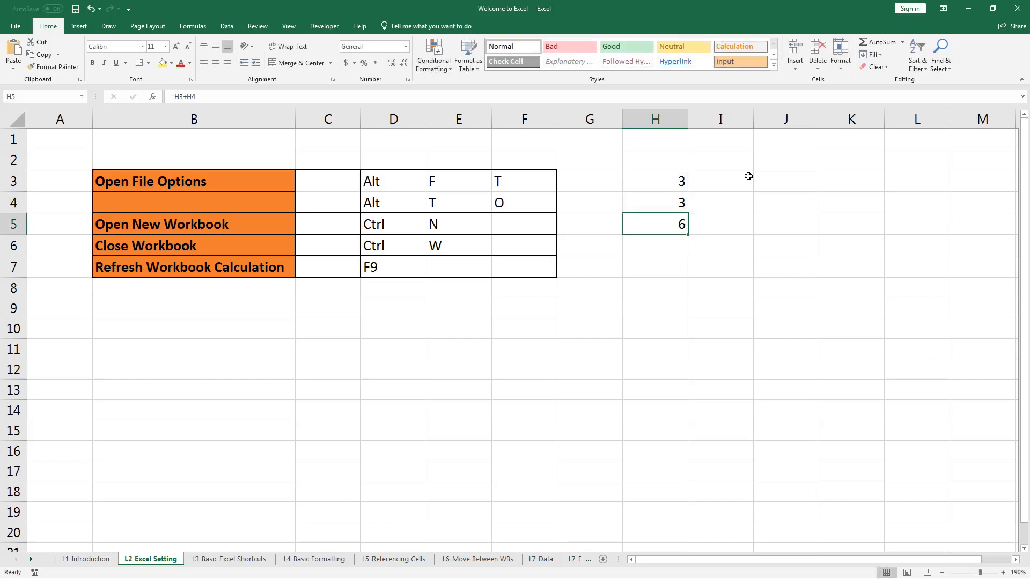
pyautogui.press('Up')
pyautogui.press('Up')
pyautogui.press('Up')
pyautogui.press('Down')
pyautogui.press('Down')
pyautogui.press('Up')
pyautogui.press('Down')
pyautogui.press('Up')
pyautogui.press('Down')
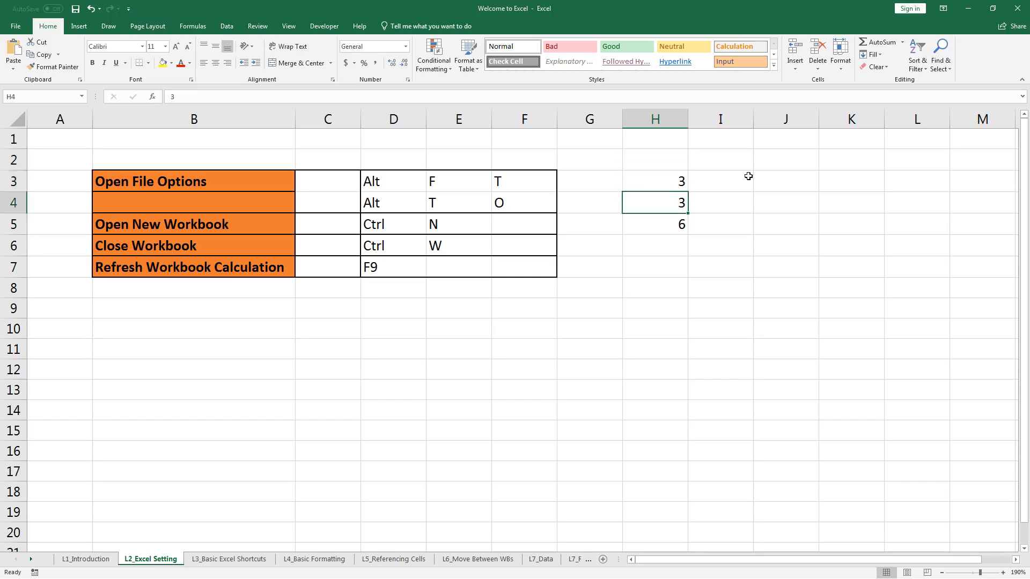
pyautogui.press('Down')
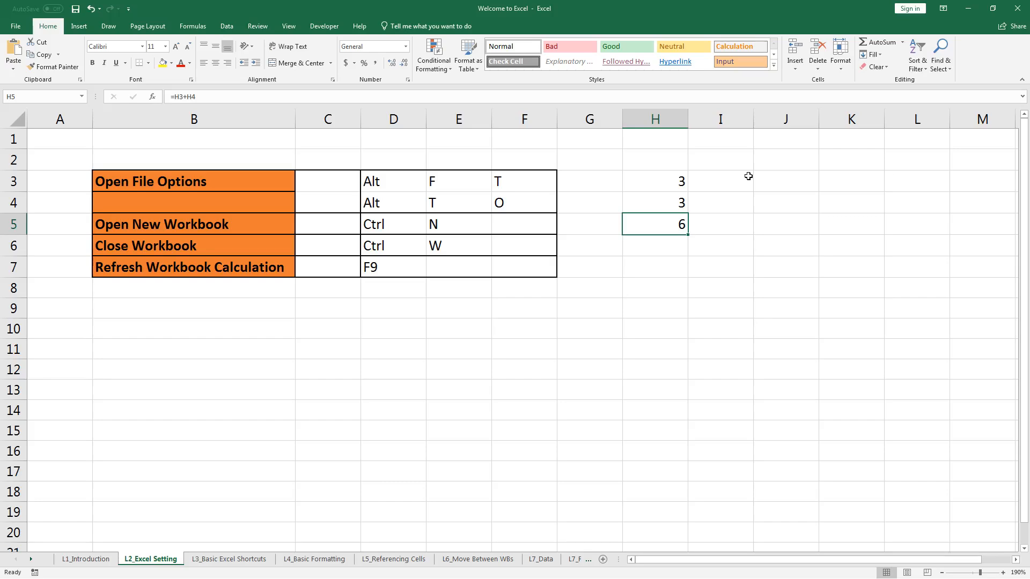
# Set workbook calculation to Manual in the Formulas section of Excel Options.
pyautogui.press('alt')
pyautogui.press('t')
pyautogui.press('o')
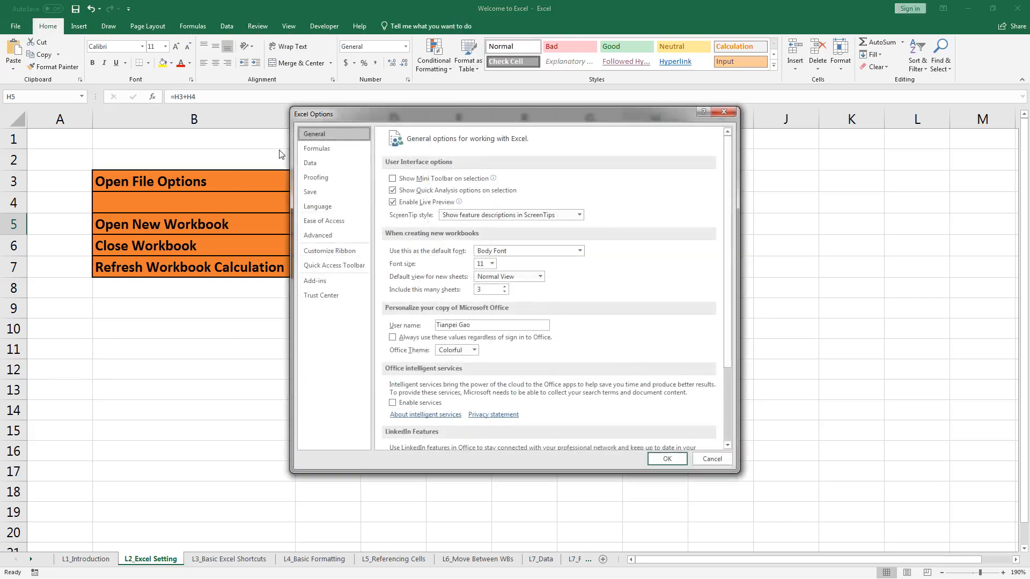
pyautogui.click(324, 148)
pyautogui.click(431, 214)
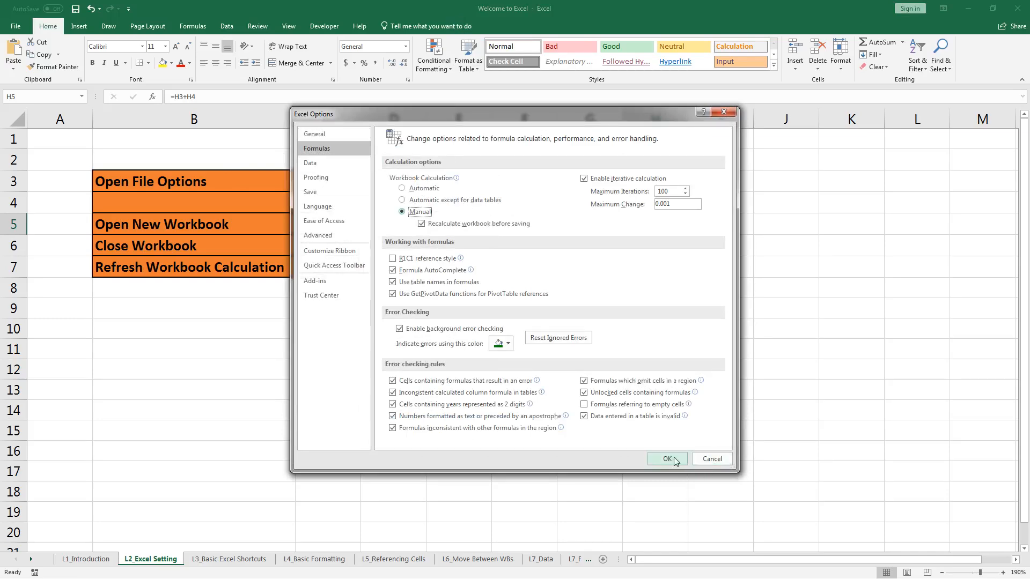
pyautogui.click(668, 458)
# Change cell H3 to 6 and select the formula cell H5 to check its value under manual calculation.
pyautogui.click(671, 181)
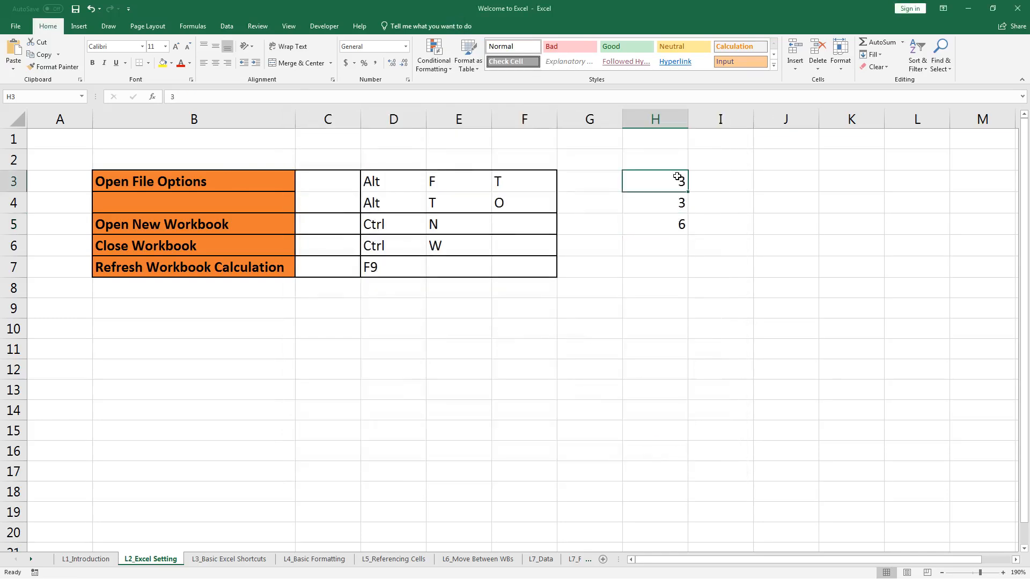
pyautogui.write('6')
pyautogui.hotkey('ctrl', 'Return')
pyautogui.press('Down')
pyautogui.press('Down')
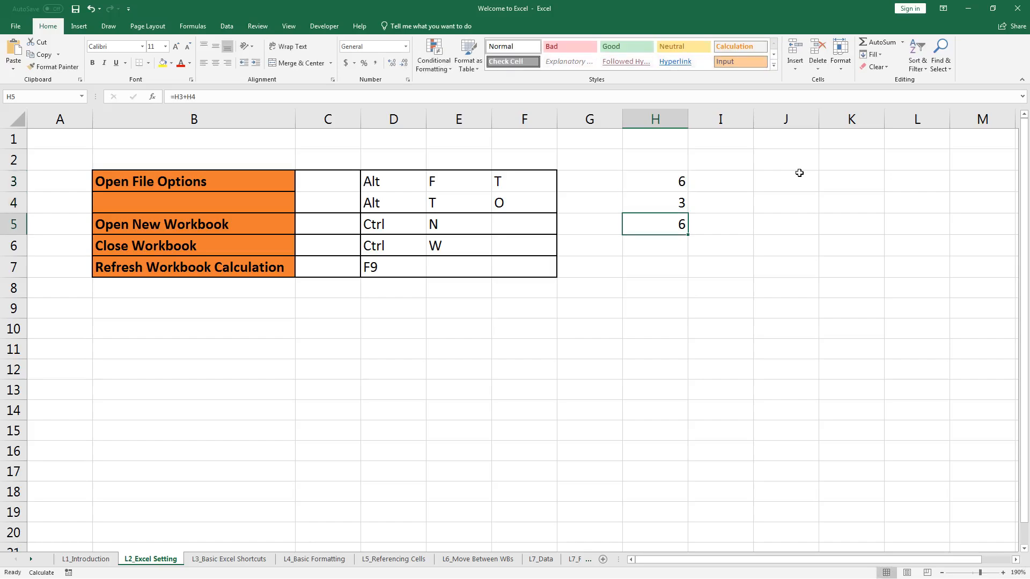
# Examine the formula in cell H5 and the cells H3 and H4 it references while manual calculation is active.
pyautogui.press('F2')
pyautogui.press('Escape')
pyautogui.press('F2')
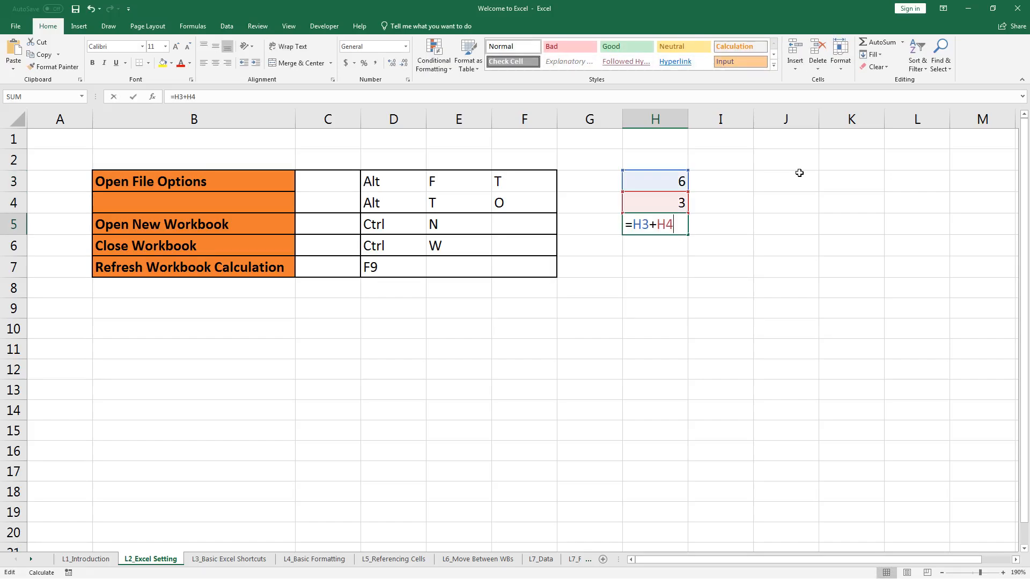
pyautogui.press('Escape')
pyautogui.press('F2')
pyautogui.press('Escape')
pyautogui.press('Up')
pyautogui.press('Up')
pyautogui.press('Down')
pyautogui.press('Down')
pyautogui.press('F2')
pyautogui.press('Escape')
pyautogui.press('Up')
pyautogui.press('Up')
pyautogui.press('Down')
pyautogui.press('Down')
pyautogui.press('F2')
pyautogui.press('Escape')
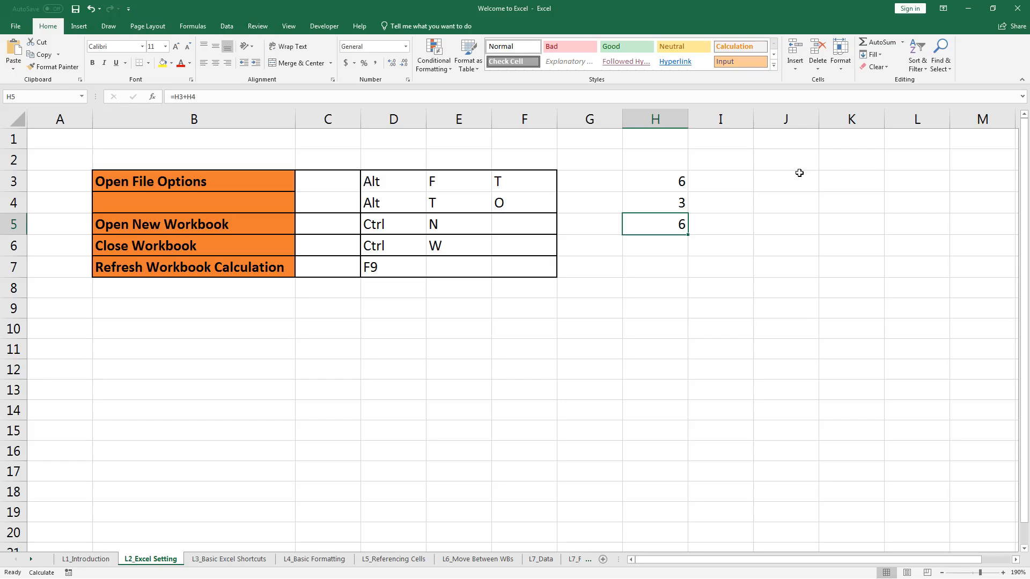
# Recalculate the workbook and change cell H4 to 4, checking the formula cell H5.
pyautogui.press('F9')
pyautogui.press('Up')
pyautogui.write('4')
pyautogui.hotkey('ctrl', 'Return')
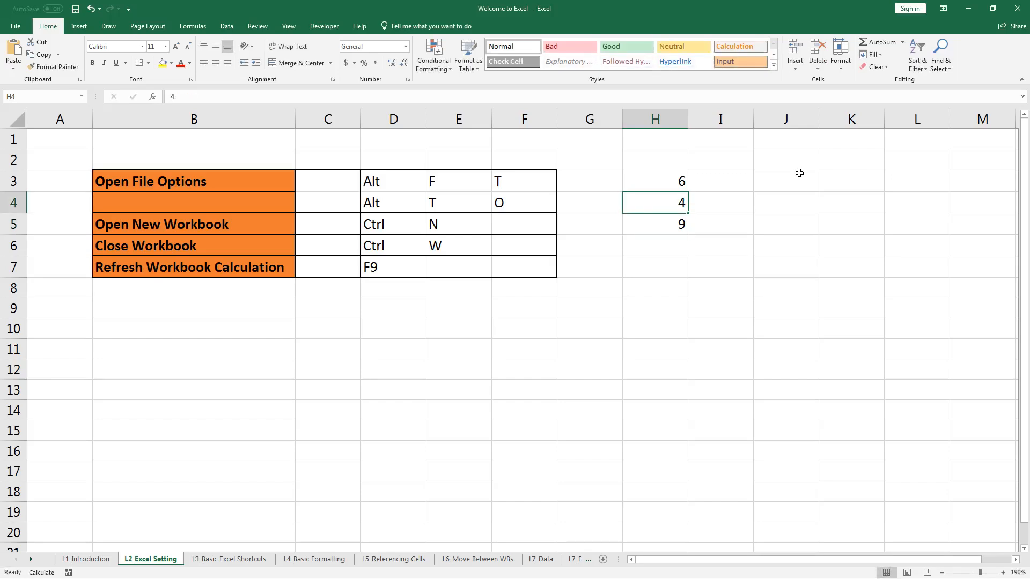
pyautogui.press('Down')
pyautogui.press('Down')
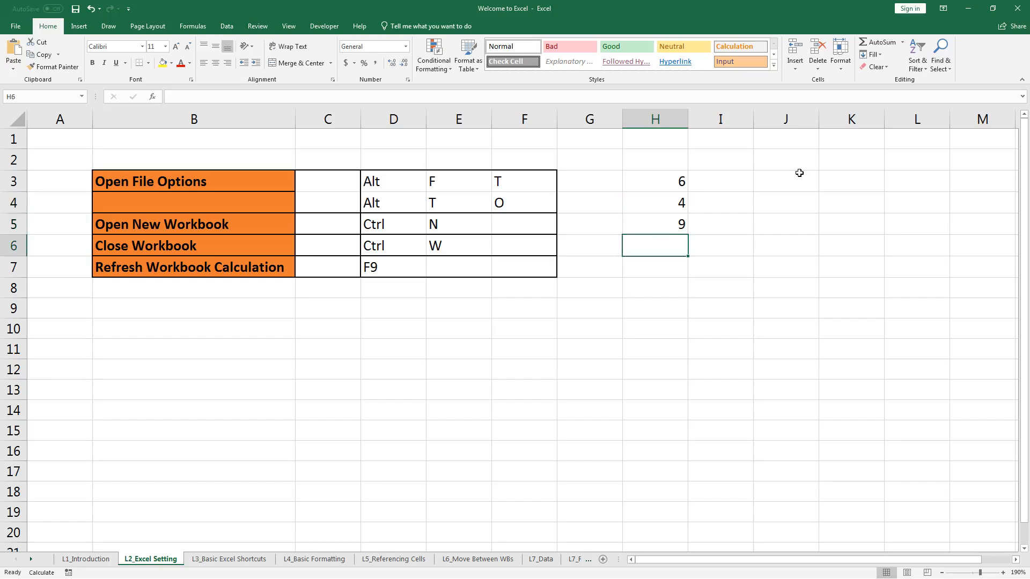
pyautogui.press('Up')
pyautogui.press('Up')
pyautogui.press('Down')
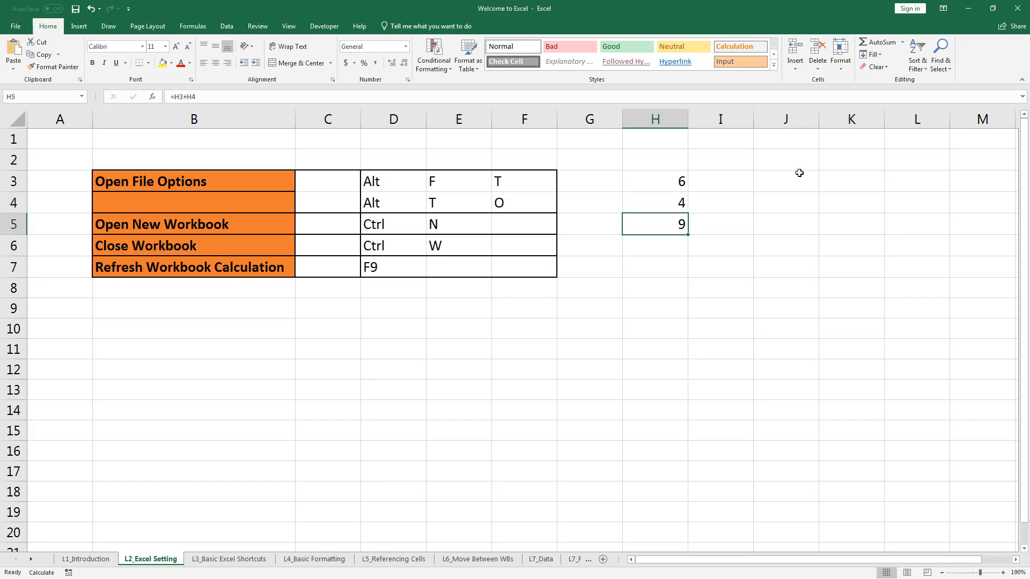
# Recalculate the workbook again and compare the result in H5 with the changed cell H4.
pyautogui.press('F9')
pyautogui.press('Up')
pyautogui.press('Down')
pyautogui.press('Up')
pyautogui.press('Down')
pyautogui.press('Up')
pyautogui.press('Down')
pyautogui.press('Up')
pyautogui.press('Down')
pyautogui.press('Up')
pyautogui.press('Down')
pyautogui.press('Up')
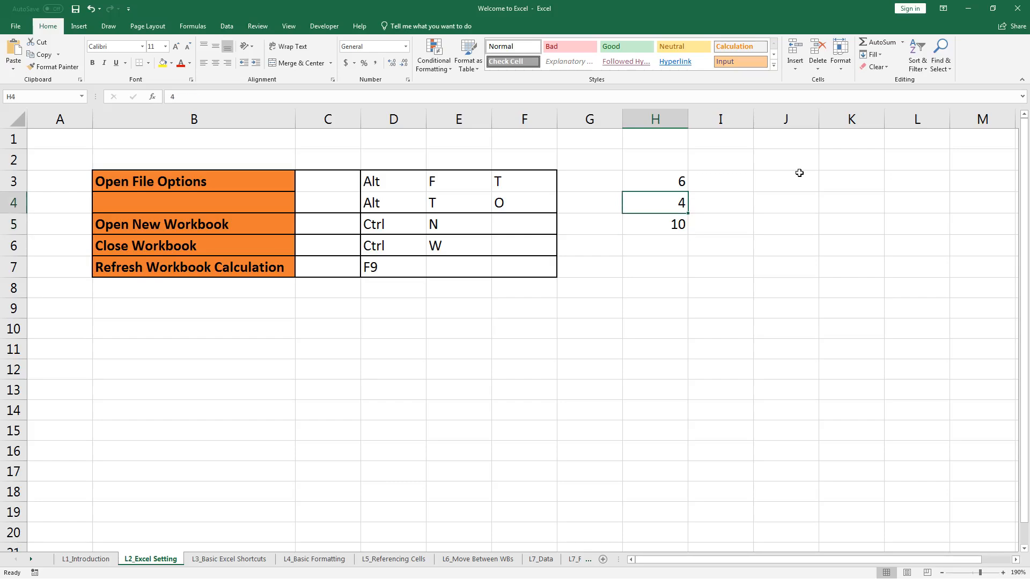
# Set workbook calculation to Automatic except for data tables in the Formulas section of Excel Options and select cell E7.
pyautogui.press('alt')
pyautogui.press('f')
pyautogui.press('t')
pyautogui.moveTo(577, 115); pyautogui.dragTo(622, 183)
pyautogui.click(356, 217)
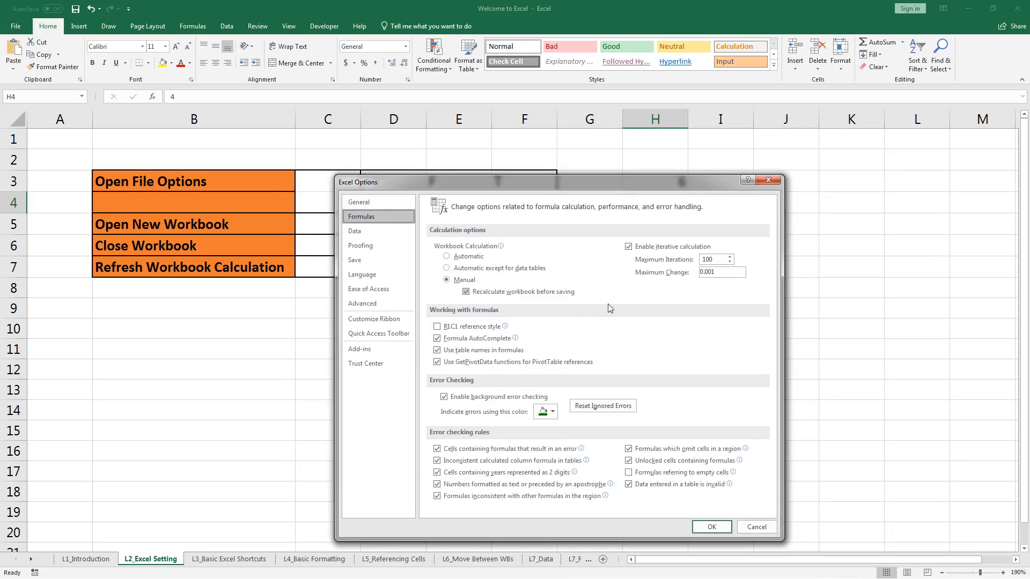
pyautogui.click(451, 268)
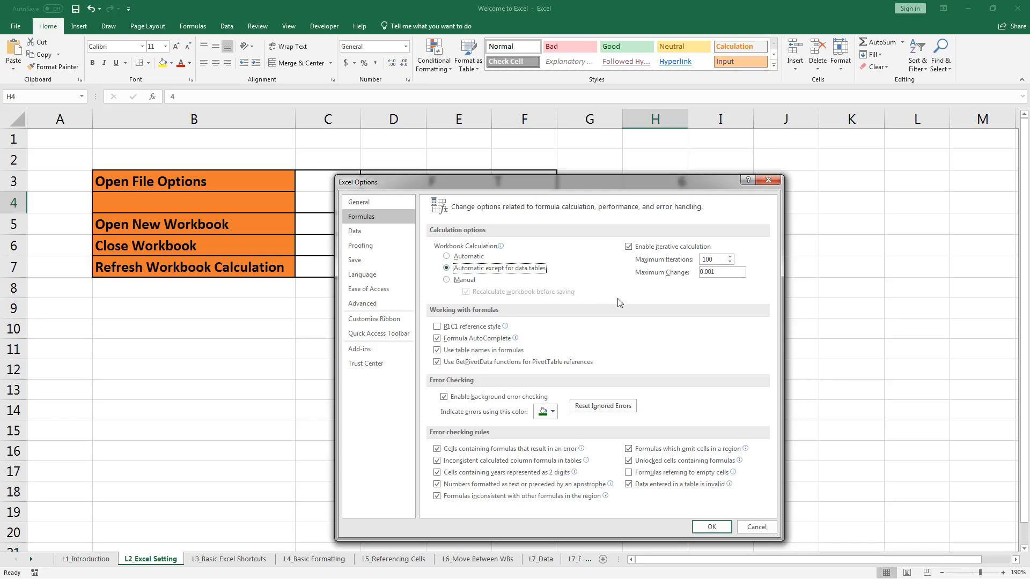
pyautogui.click(724, 530)
pyautogui.click(479, 266)
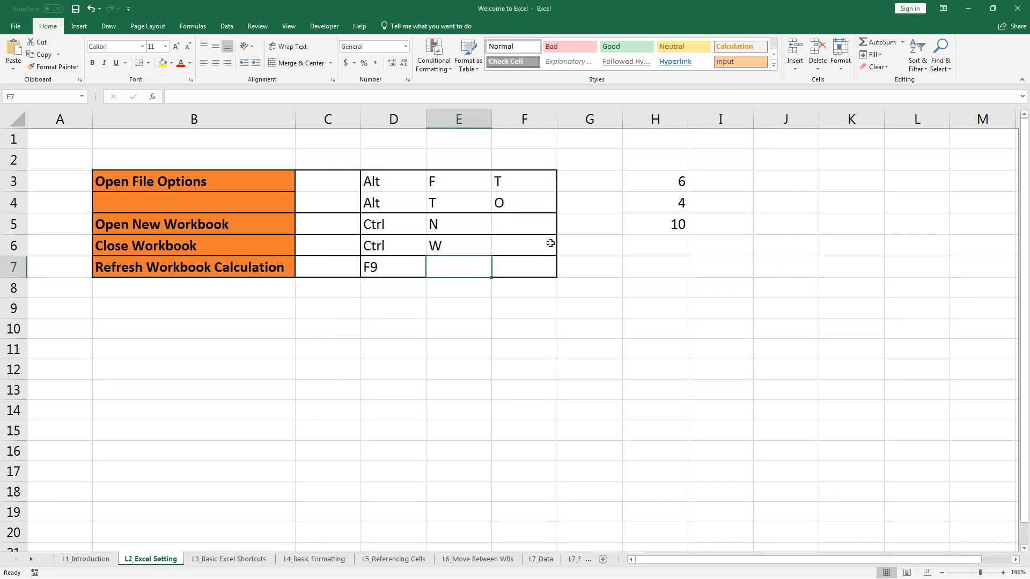
# Enable the "After pressing Enter, move selection" option in the Advanced section of Excel Options.
pyautogui.press('alt')
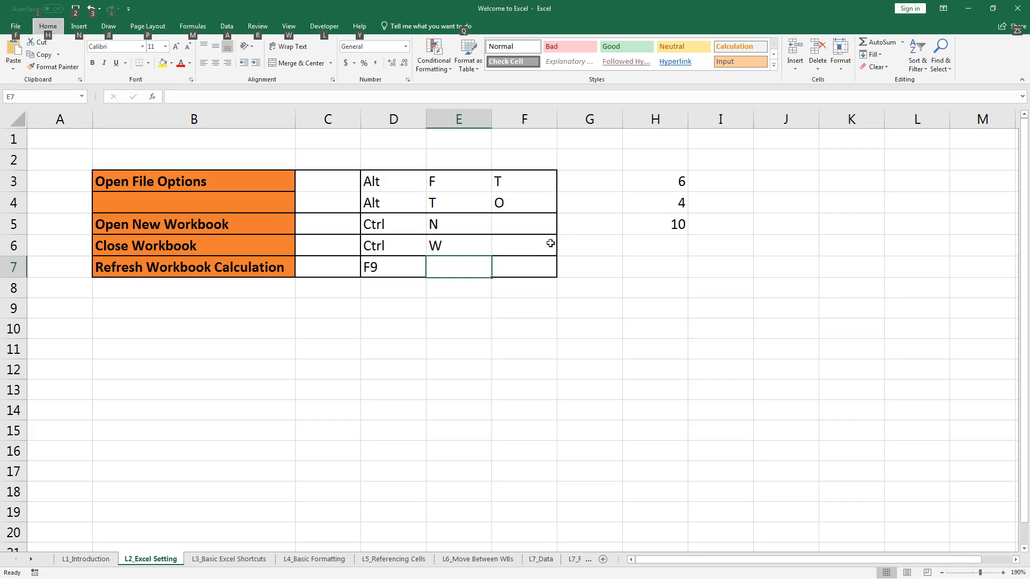
pyautogui.press('f')
pyautogui.press('t')
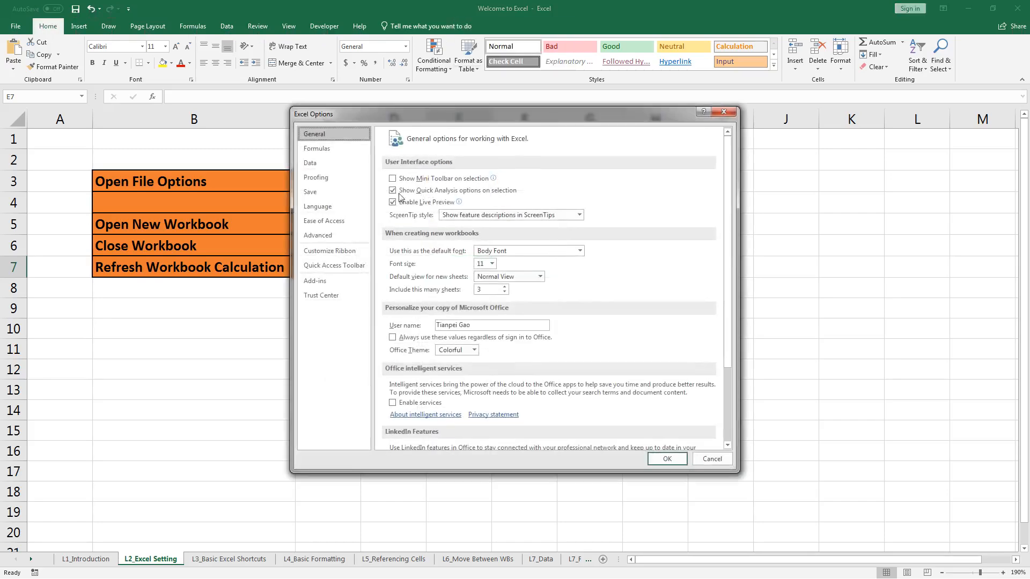
pyautogui.click(330, 244)
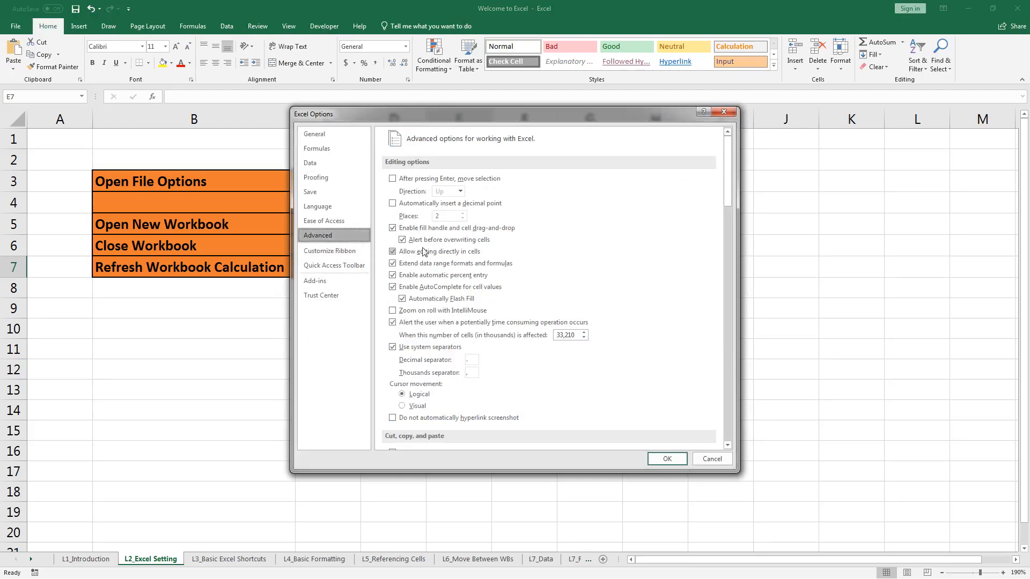
pyautogui.click(400, 181)
pyautogui.click(395, 180)
pyautogui.click(481, 180)
pyautogui.click(394, 180)
pyautogui.click(393, 180)
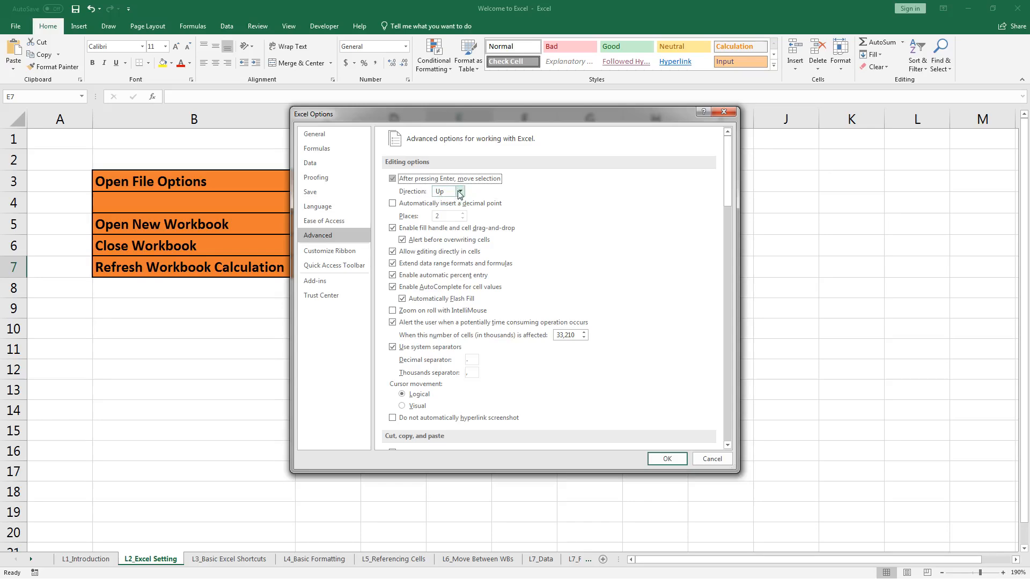
# Set the direction for moving the selection after Enter to Down.
pyautogui.press('Tab')
pyautogui.hotkey('alt', 'Down')
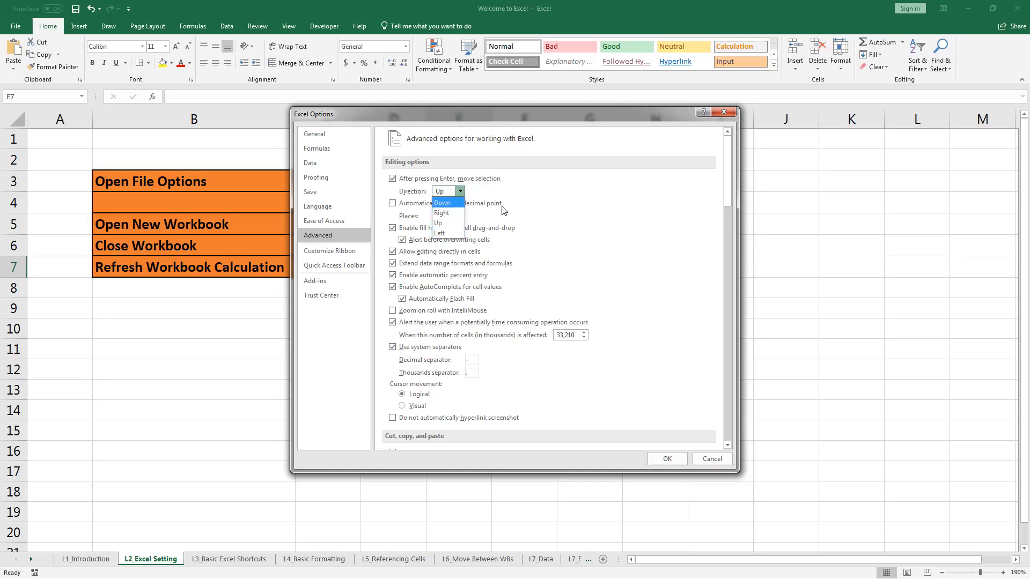
pyautogui.press('Return')
pyautogui.hotkey('shift', 'Tab')
pyautogui.hotkey('shift', 'Tab')
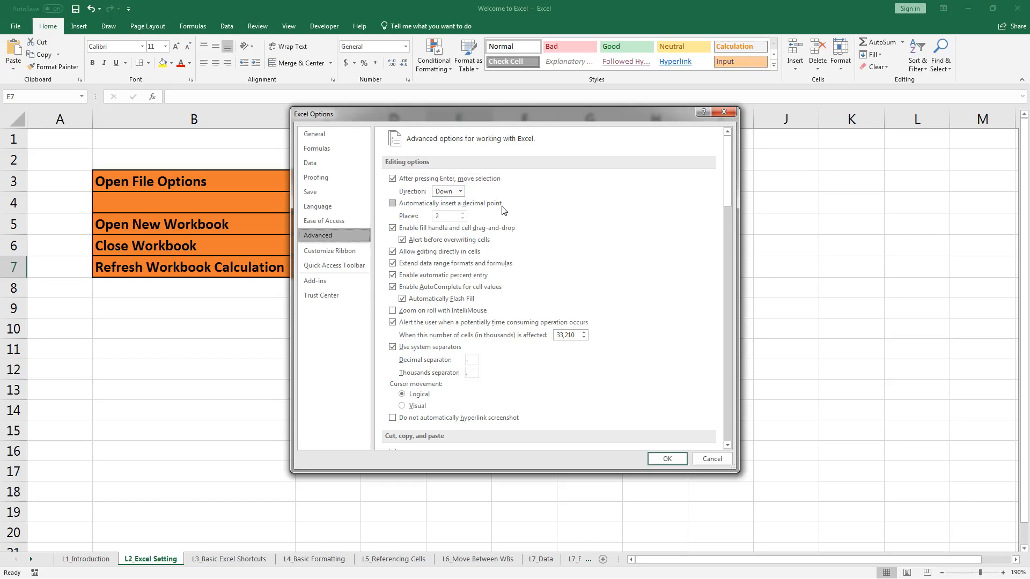
# Browse the direction choices for moving the selection after Enter and set the direction to Up.
pyautogui.press('Down')
pyautogui.press('Up')
pyautogui.press('Tab')
pyautogui.press('Tab')
pyautogui.hotkey('alt', 'Down')
pyautogui.press('Down')
pyautogui.press('Down')
pyautogui.press('Up')
pyautogui.press('Up')
pyautogui.press('Down')
pyautogui.press('Down')
pyautogui.press('Down')
pyautogui.press('Up')
pyautogui.press('Tab')
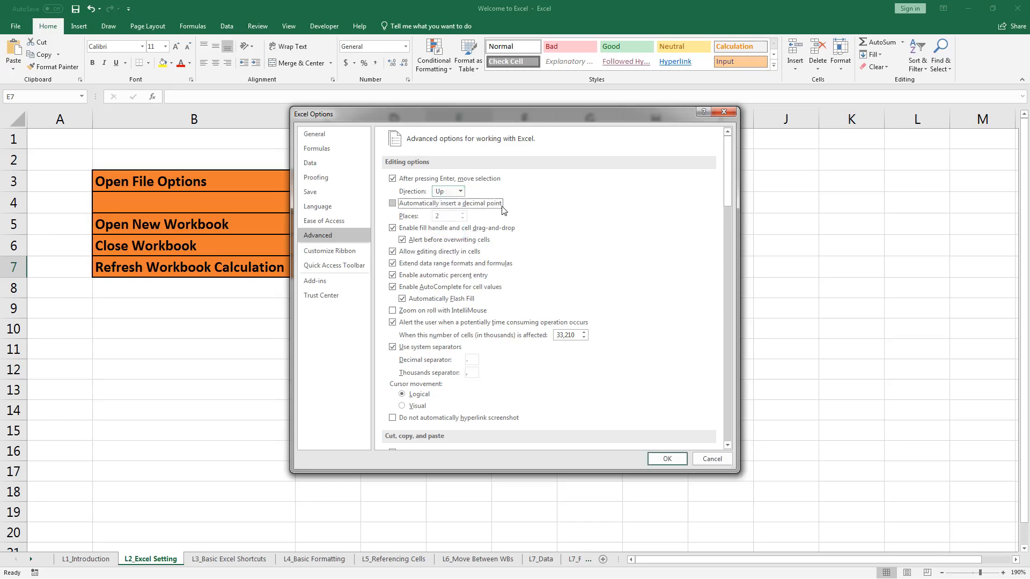
pyautogui.hotkey('shift', 'Tab')
pyautogui.hotkey('alt', 'Down')
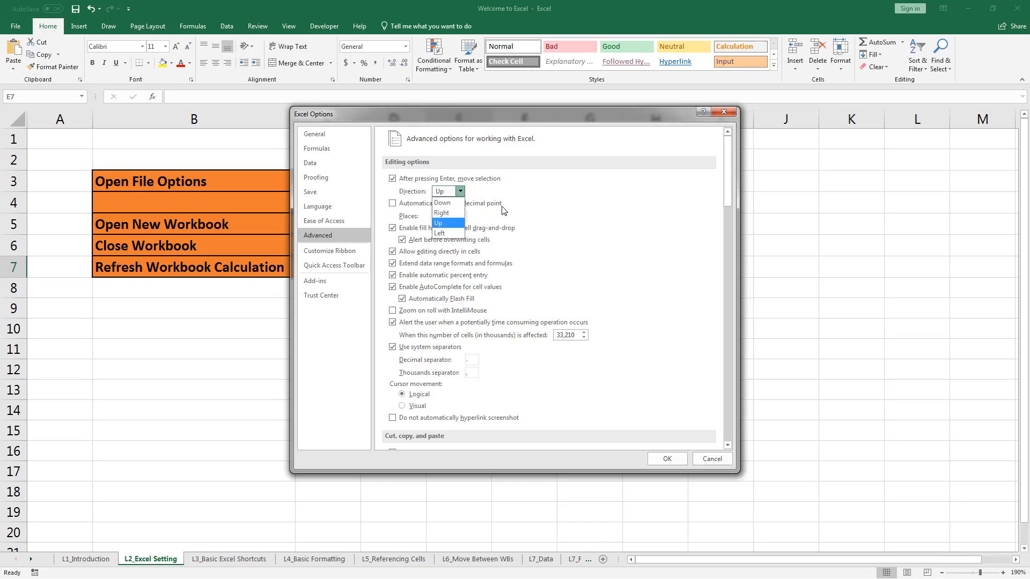
pyautogui.hotkey('shift', 'Tab')
pyautogui.hotkey('shift', 'Tab')
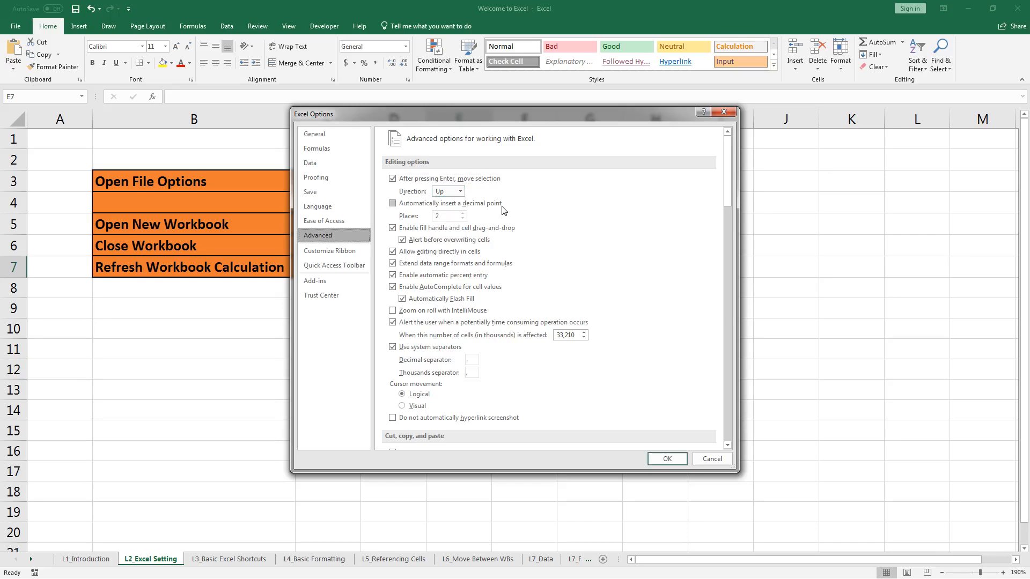
# Set the direction for moving the selection after Enter to Right and apply the options.
pyautogui.press('Tab')
pyautogui.press('Tab')
pyautogui.hotkey('alt', 'Down')
pyautogui.press('Down')
pyautogui.press('Up')
pyautogui.press('Up')
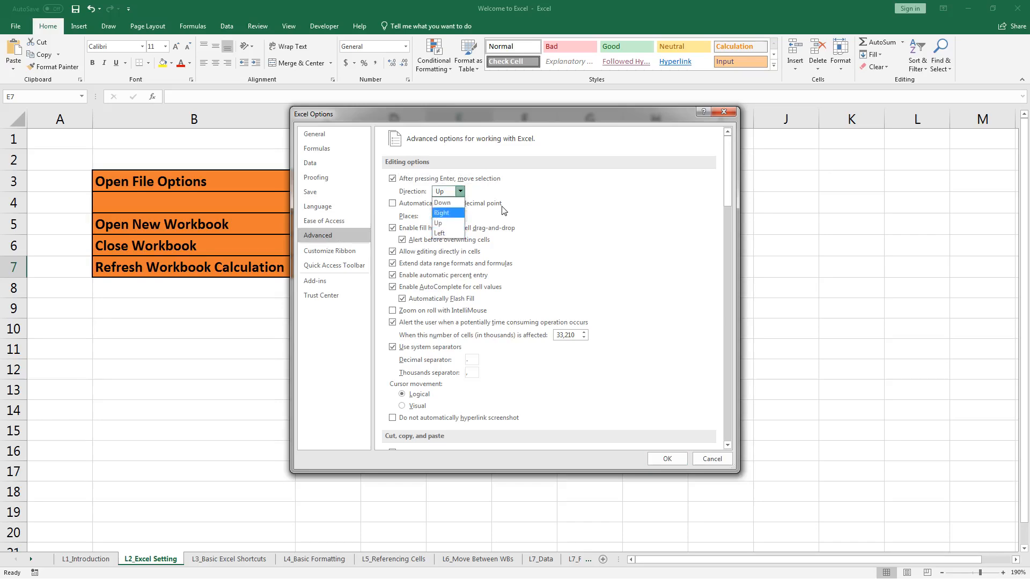
pyautogui.press('Return')
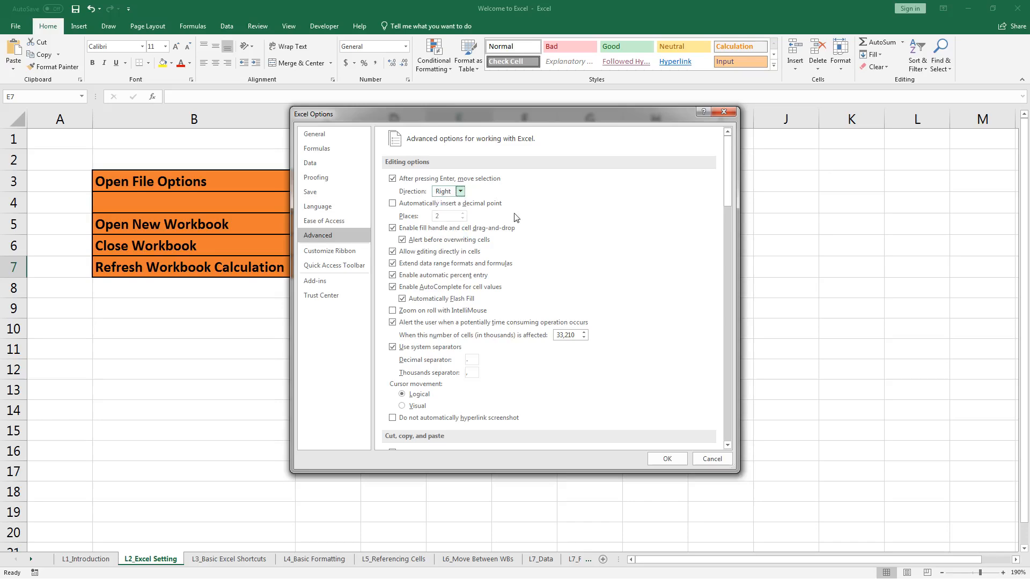
pyautogui.click(670, 459)
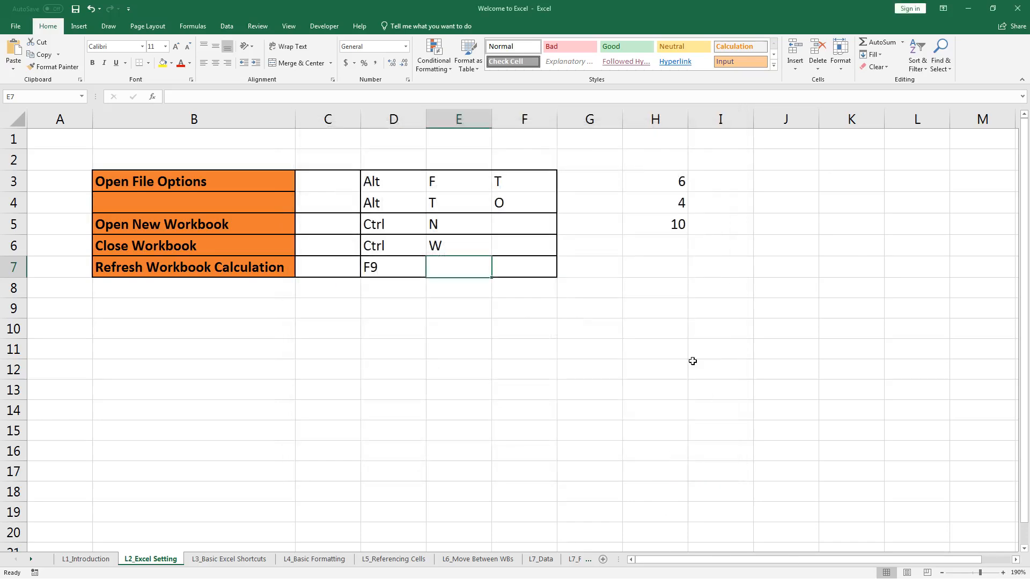
# Enter 23 in cell E11 and 12 in cell G11 to test the selection's move direction.
pyautogui.click(473, 345)
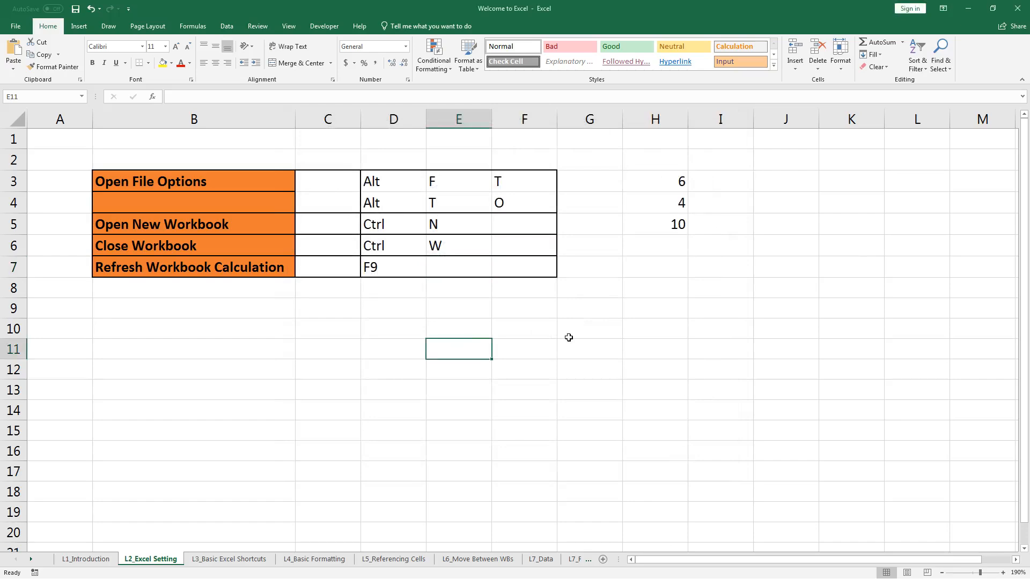
pyautogui.write('23')
pyautogui.press('Return')
pyautogui.press('Left')
pyautogui.press('Right')
pyautogui.press('Left')
pyautogui.press('Right')
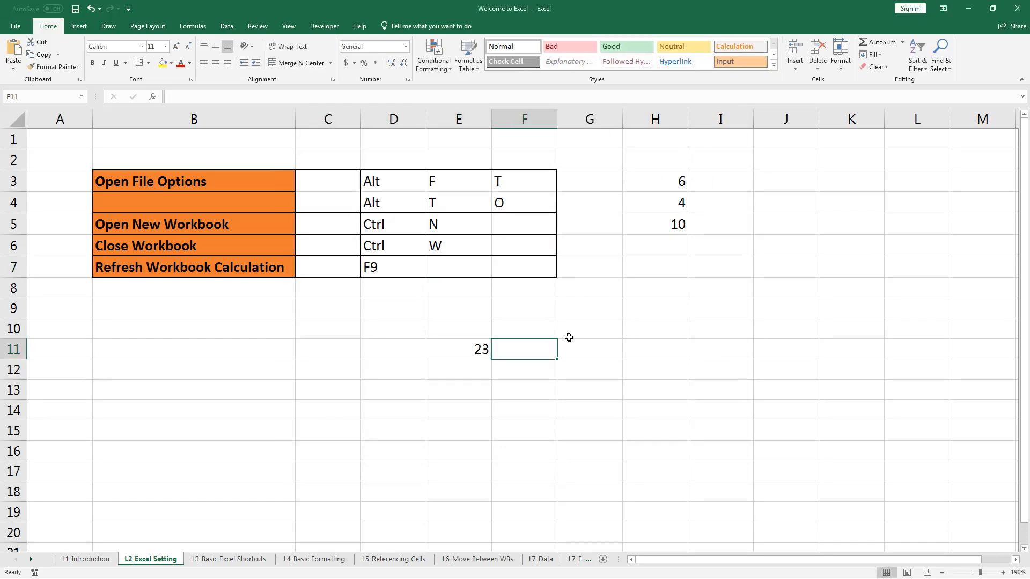
pyautogui.press('Right')
pyautogui.write('12')
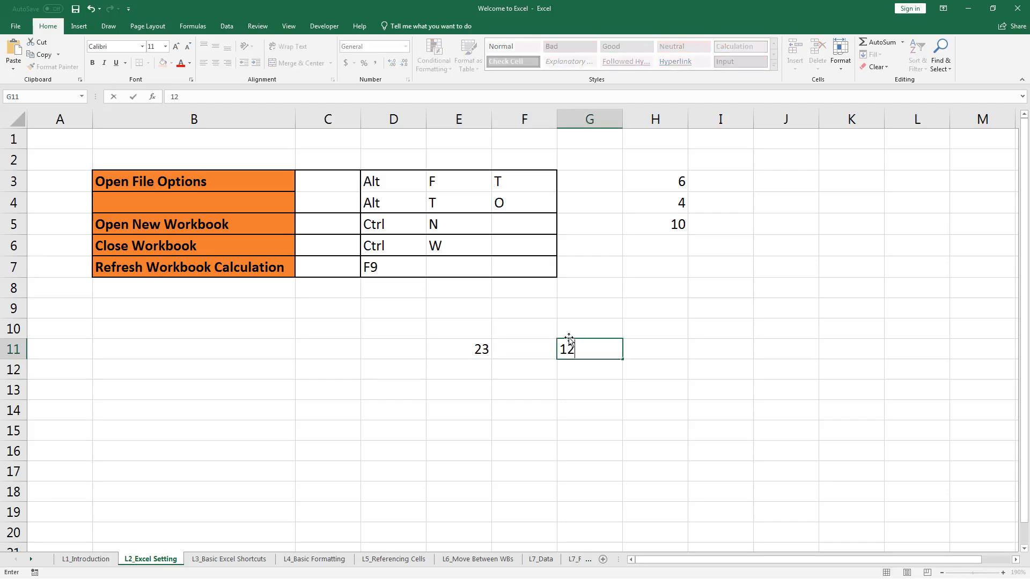
pyautogui.press('Right')
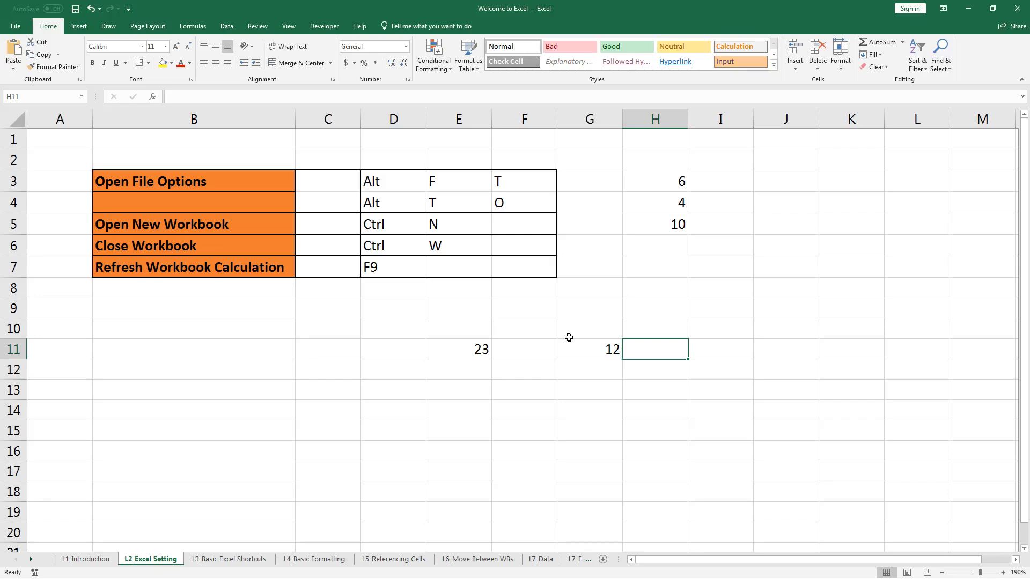
# Change the direction for moving the selection after Enter to Left in the Advanced Excel Options and apply it.
pyautogui.press('alt')
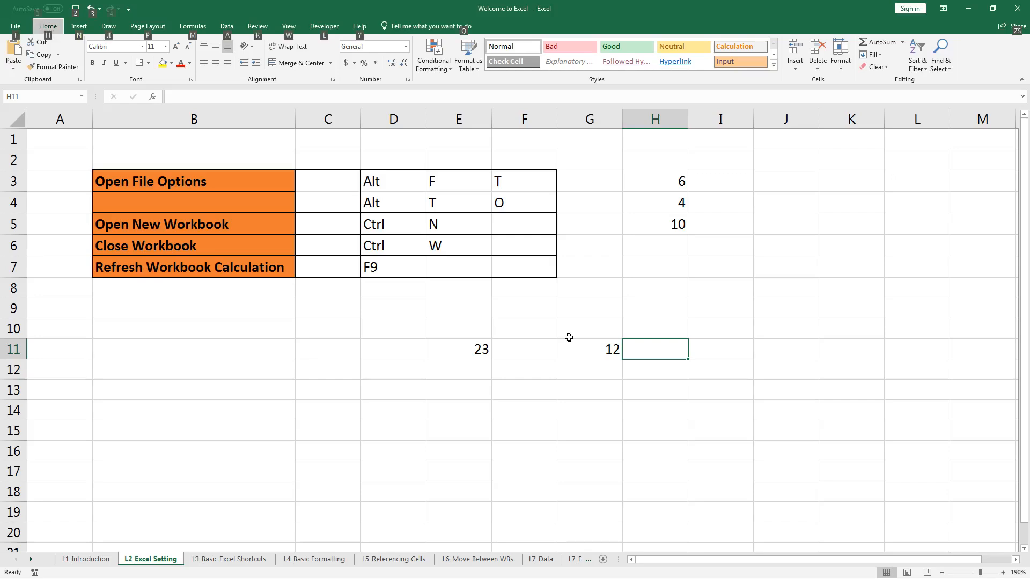
pyautogui.press('t')
pyautogui.press('o')
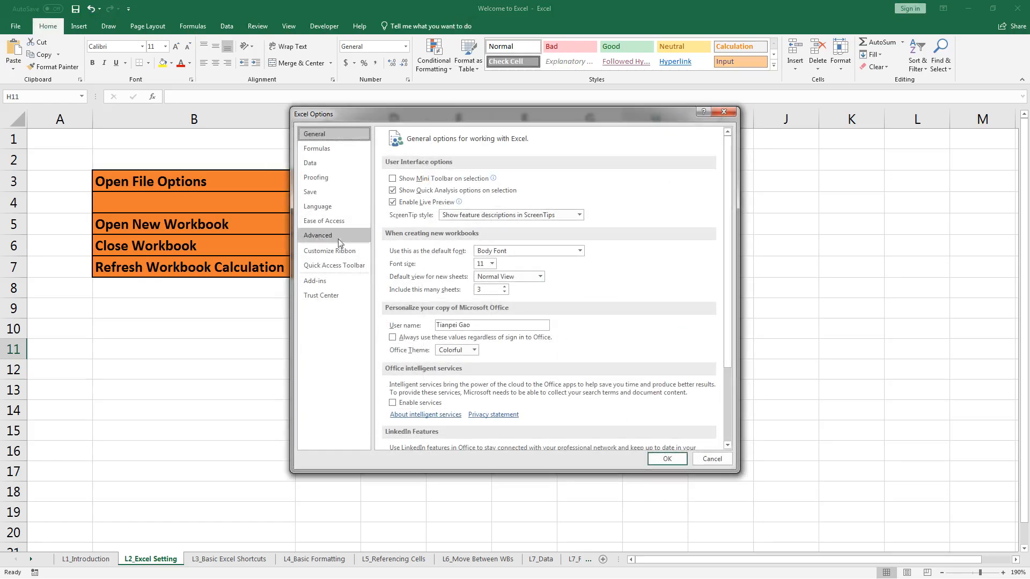
pyautogui.click(317, 237)
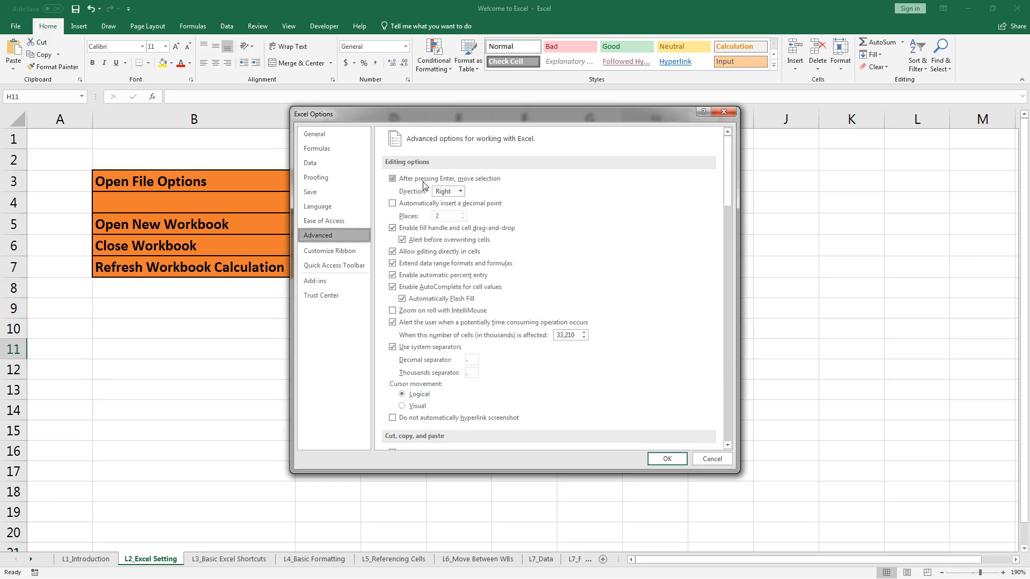
pyautogui.click(460, 192)
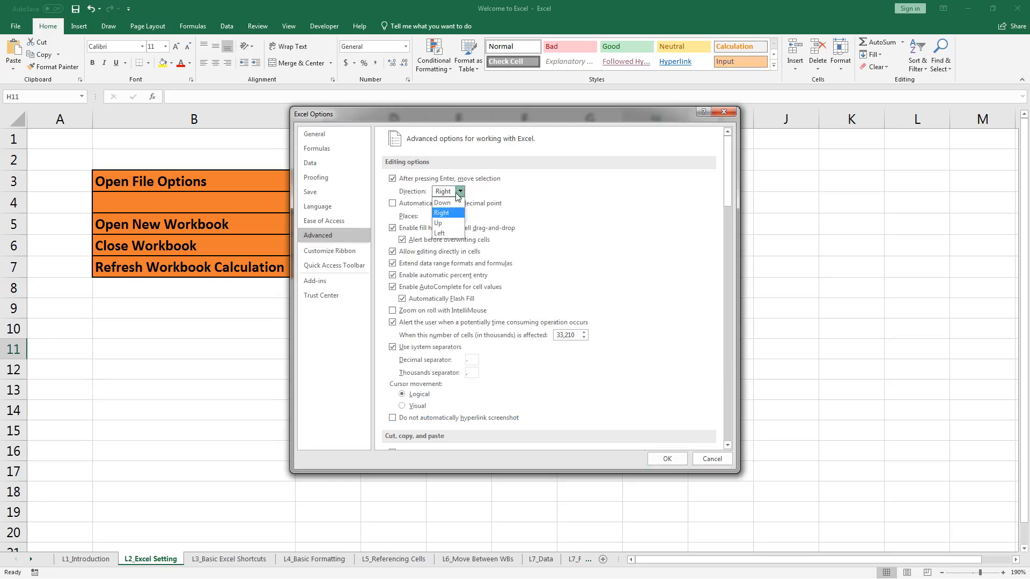
pyautogui.click(445, 234)
pyautogui.click(667, 459)
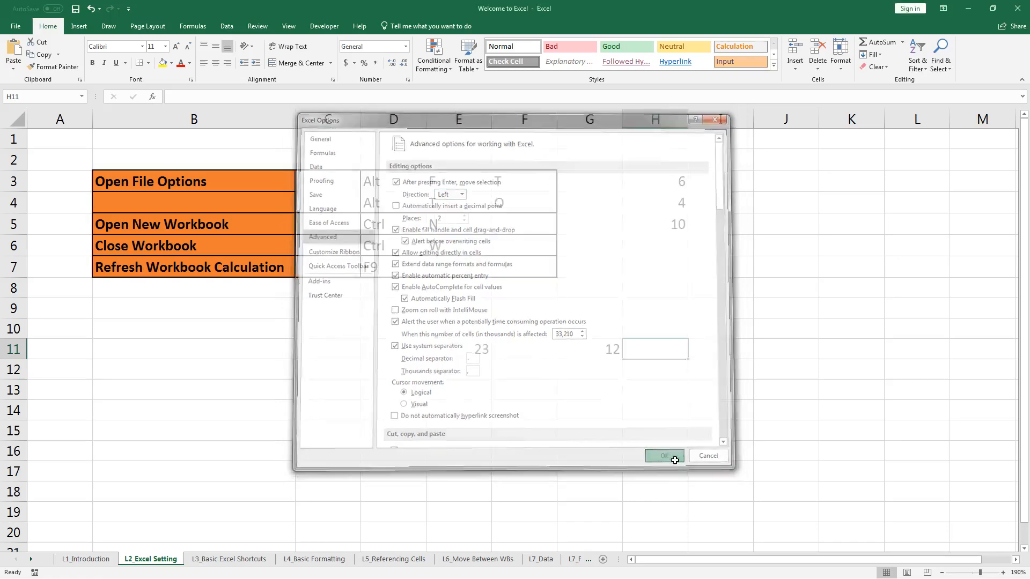
# Enter 12 in cell G12 and 12 in cell F12 to test the new move direction.
pyautogui.click(606, 370)
pyautogui.write('12')
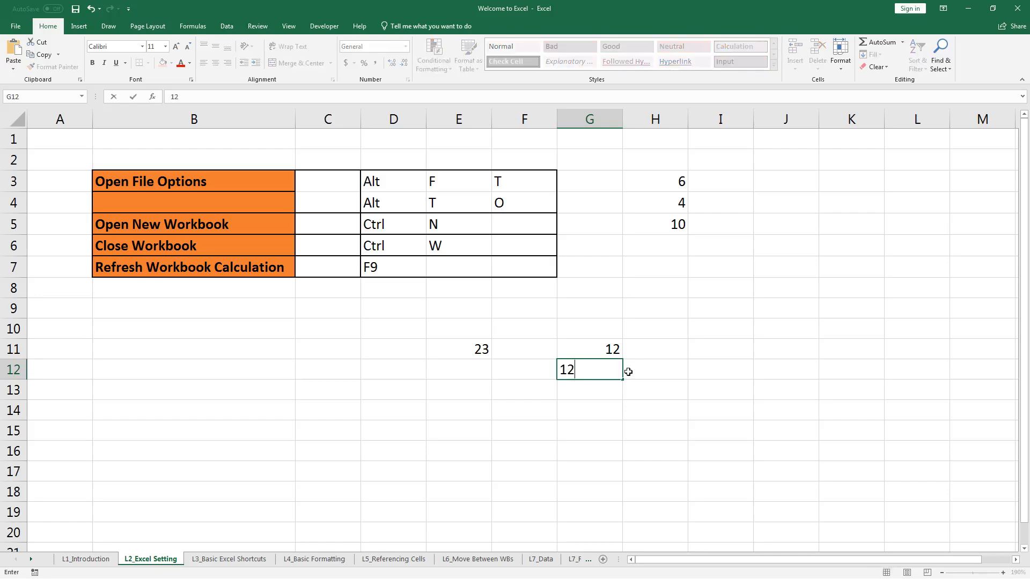
pyautogui.press('Return')
pyautogui.write('12')
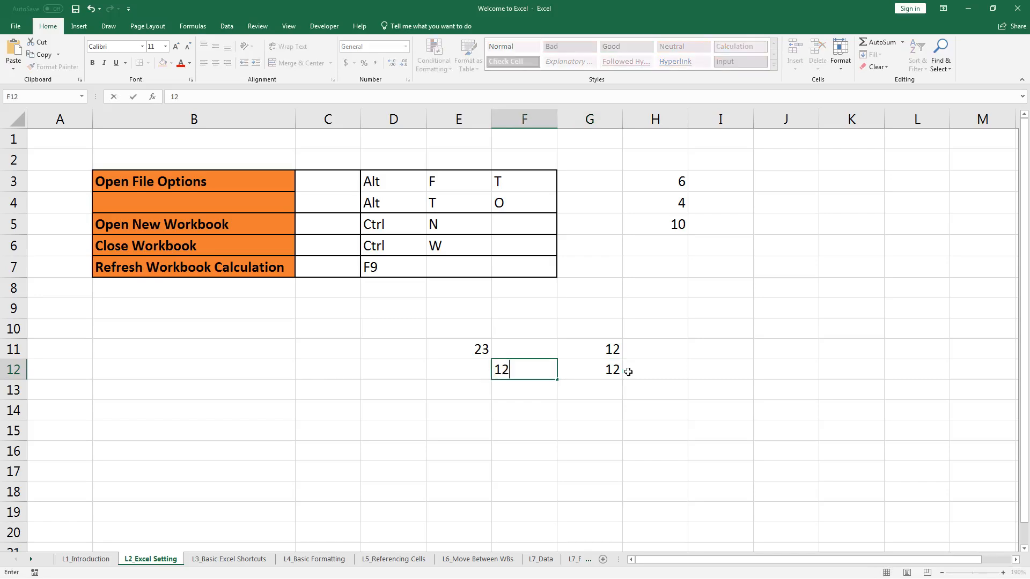
pyautogui.press('Return')
pyautogui.press('Right')
pyautogui.press('Left')
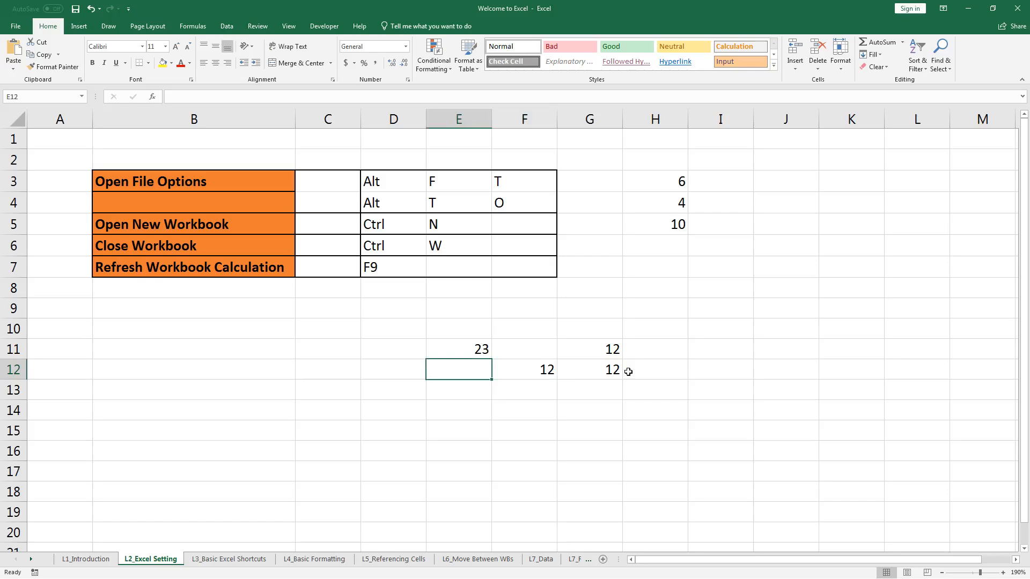
# Enter the letter a in cell E12 and select cell E11 above it.
pyautogui.write('a')
pyautogui.press('Left')
pyautogui.press('Right')
pyautogui.press('Left')
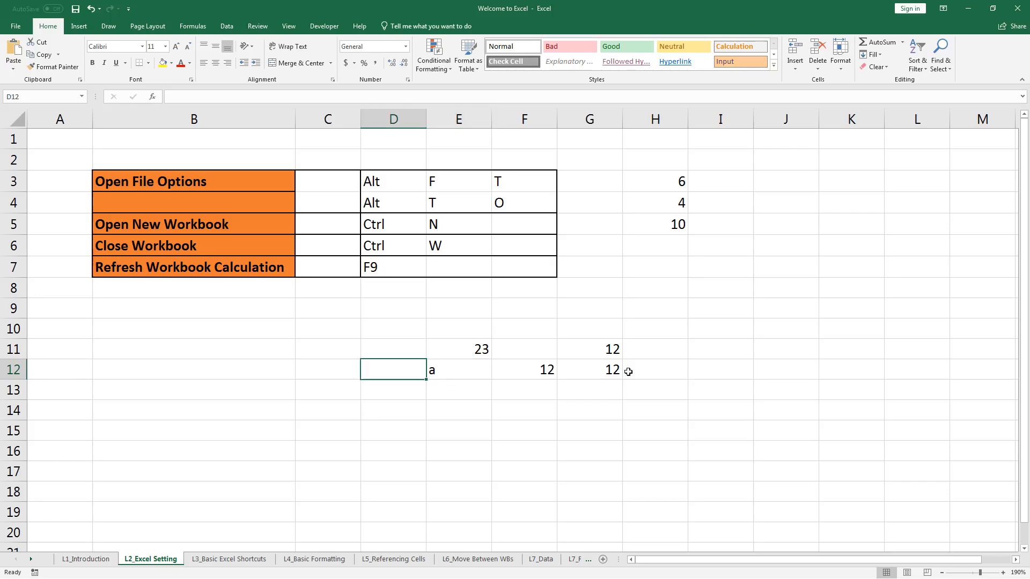
pyautogui.press('Right')
pyautogui.press('Up')
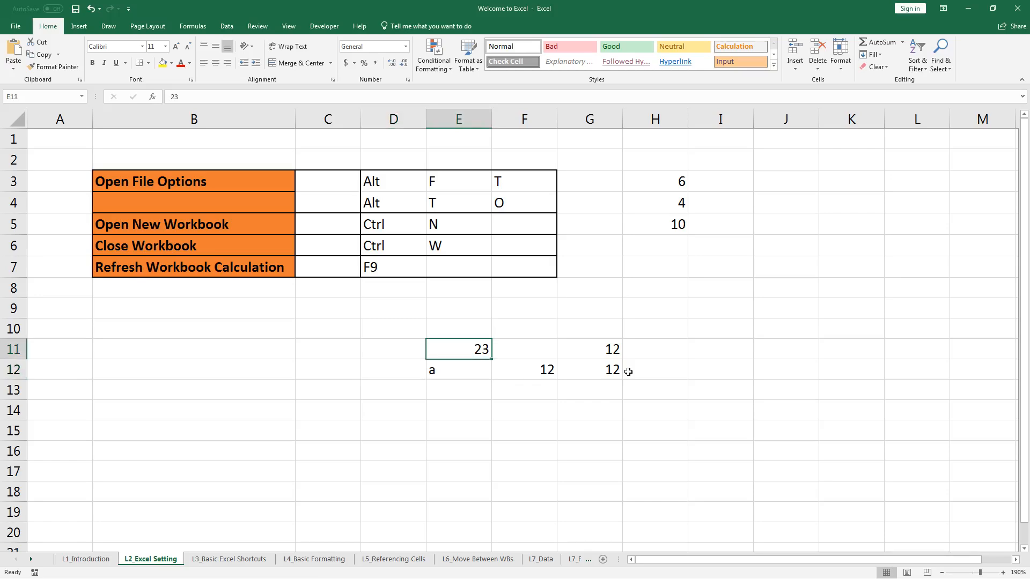
# Turn off moving the selection after Enter in the Advanced Excel Options and apply the change.
pyautogui.press('alt')
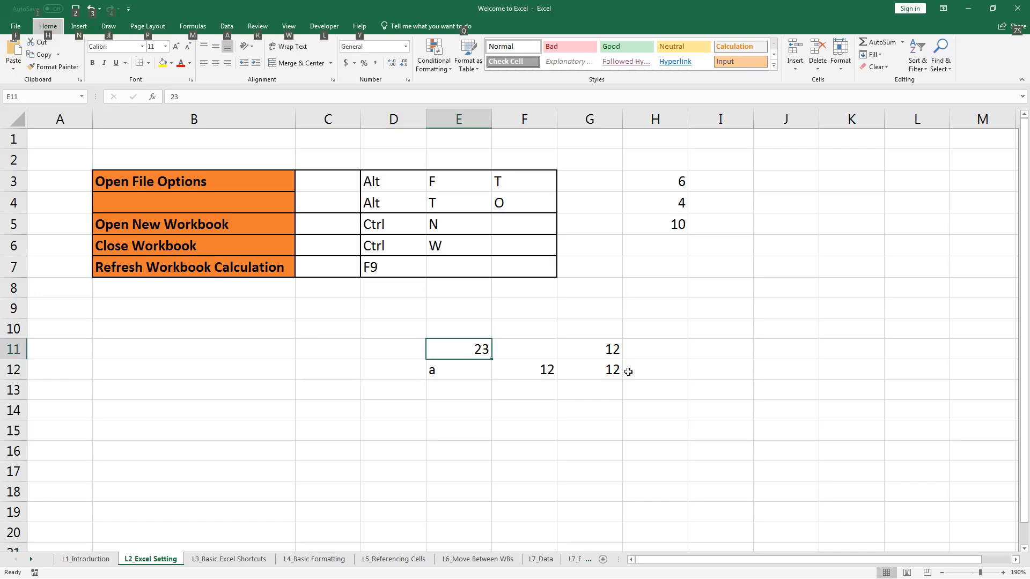
pyautogui.press('t')
pyautogui.press('o')
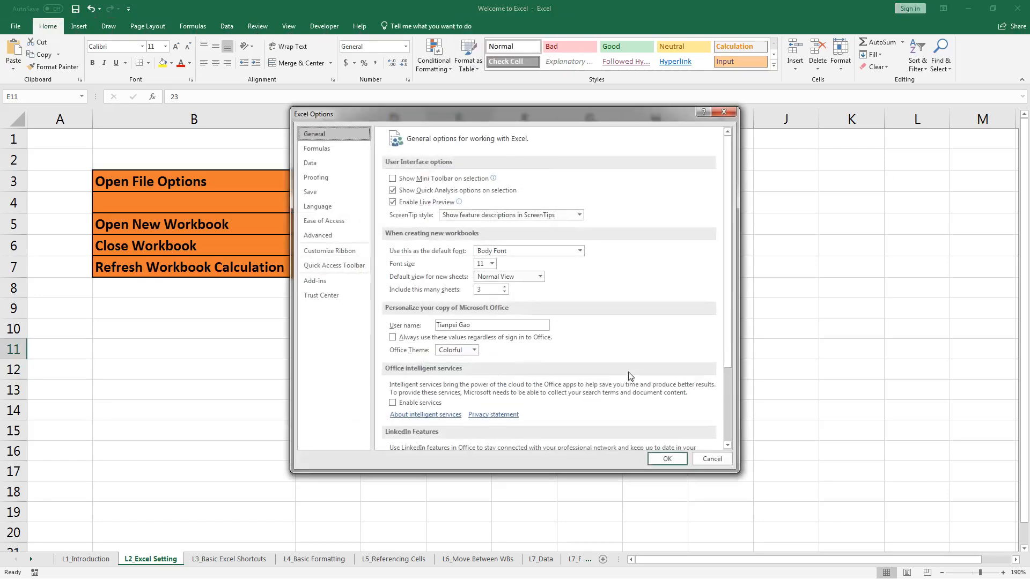
pyautogui.click(328, 234)
pyautogui.click(406, 179)
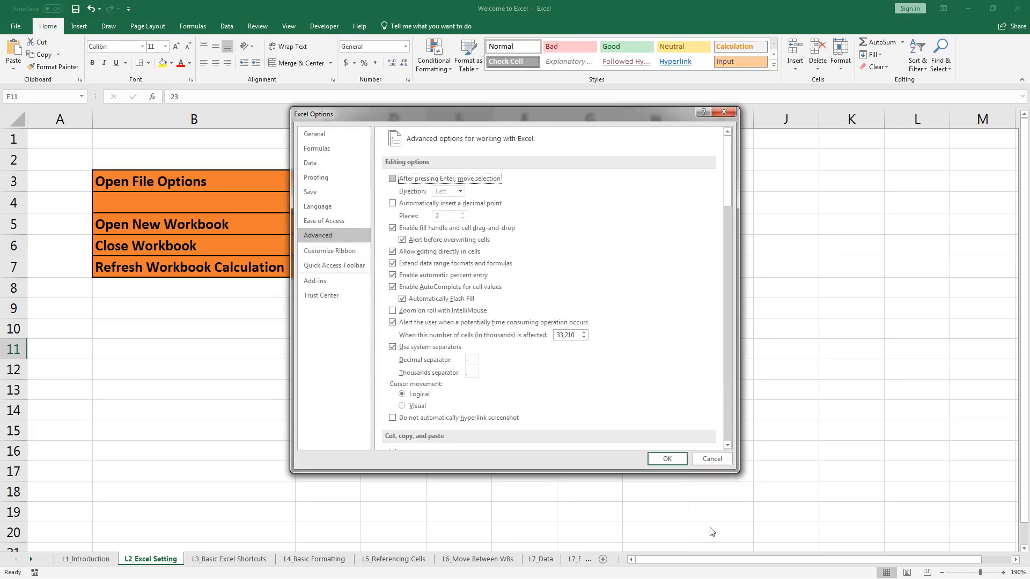
pyautogui.click(667, 459)
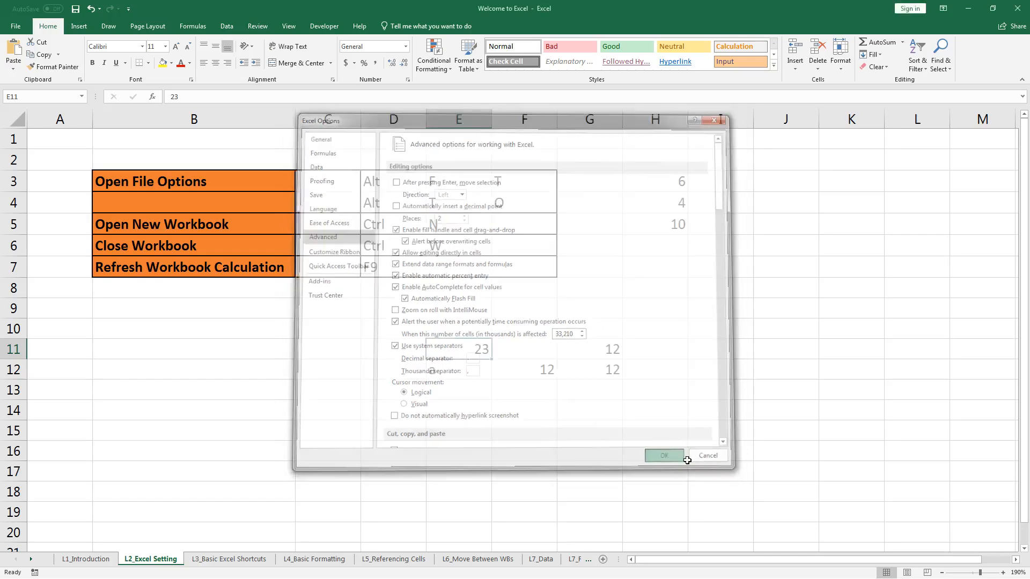
# Enter 12 in cell G10 to test the selection behaviour with movement after Enter turned off.
pyautogui.click(670, 251)
pyautogui.click(565, 343)
pyautogui.click(600, 329)
pyautogui.write('12')
pyautogui.press('Return')
pyautogui.press('Up')
pyautogui.press('Right')
pyautogui.press('Down')
pyautogui.press('Left')
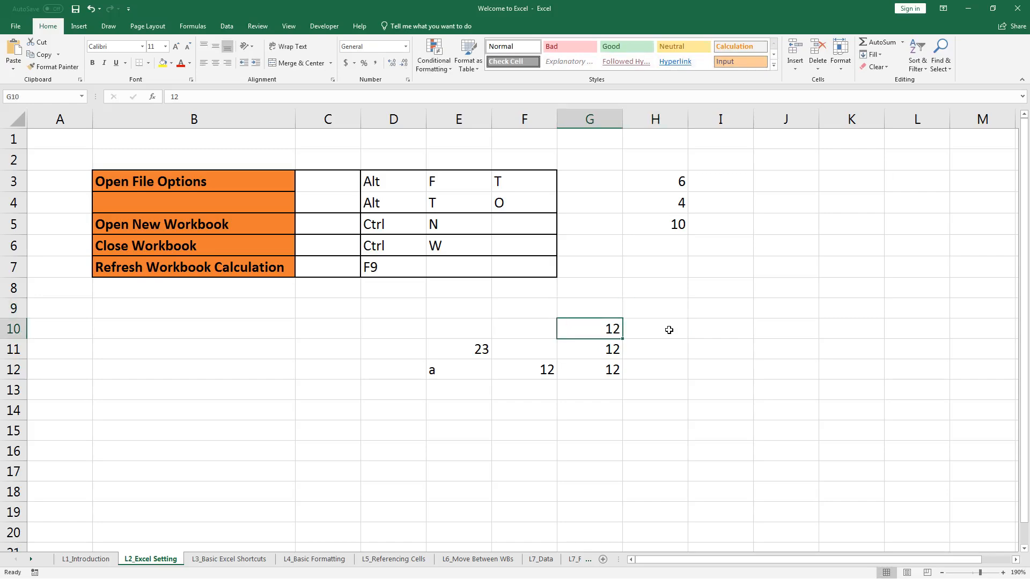
# Clear all test values from rows 10 to 12, up to column G, and select cell F10.
pyautogui.hotkey('ctrl', 'shift', 'Down')
pyautogui.hotkey('ctrl', 'shift', 'Left')
pyautogui.press('Delete')
pyautogui.press('Up')
pyautogui.press('Right')
pyautogui.press('Down')
pyautogui.press('Left')
pyautogui.press('Left')
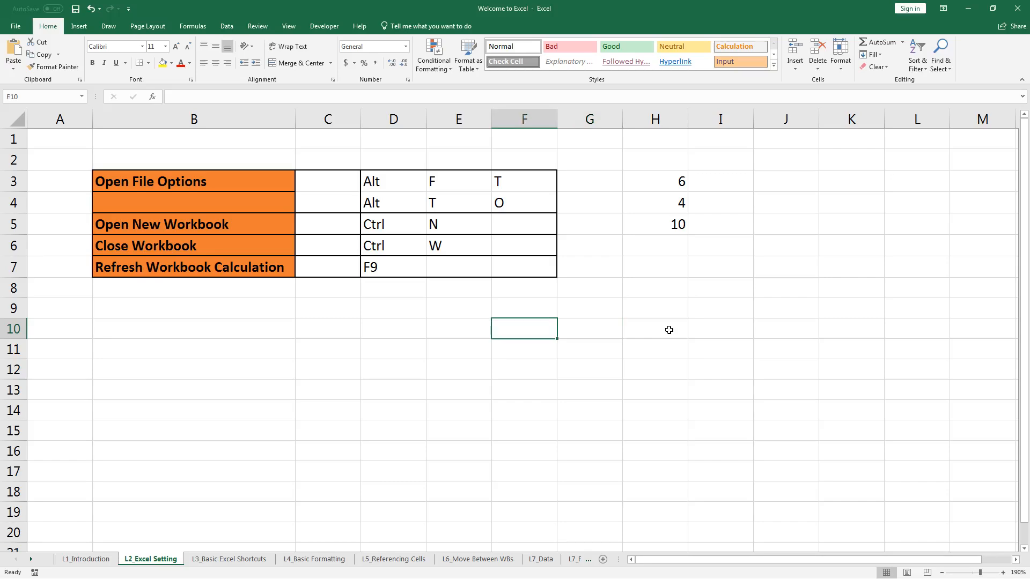
# Enter 12333 in cell F10 while keeping the cell selected, and clear it again.
pyautogui.write('12')
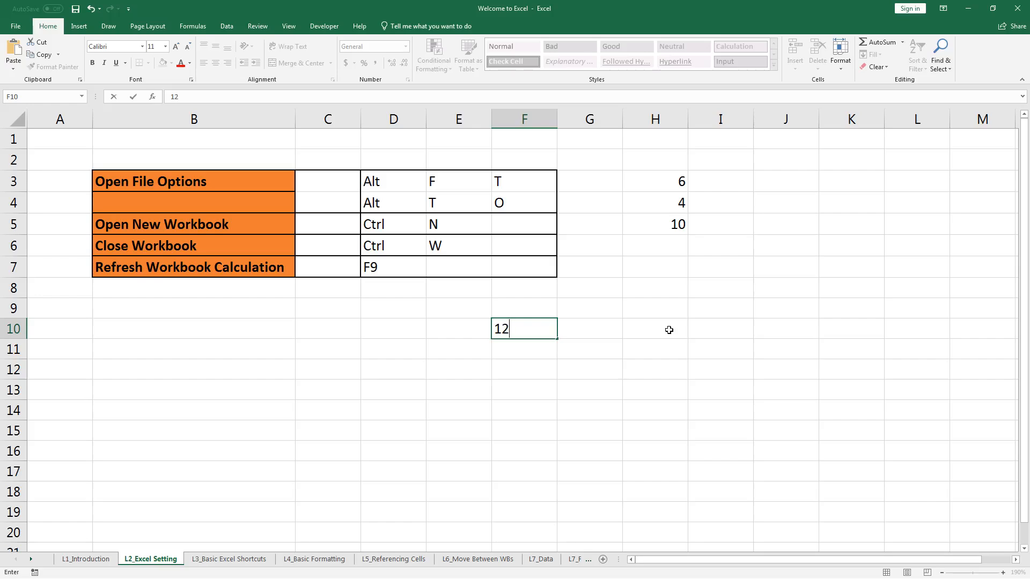
pyautogui.write('333')
pyautogui.hotkey('ctrl', 'Return')
pyautogui.press('Up')
pyautogui.press('Down')
pyautogui.press('Delete')
pyautogui.press('Up')
pyautogui.press('Down')
# Turn on automatic decimal point insertion with 2 places in the Advanced Excel Options and apply it.
pyautogui.press('alt')
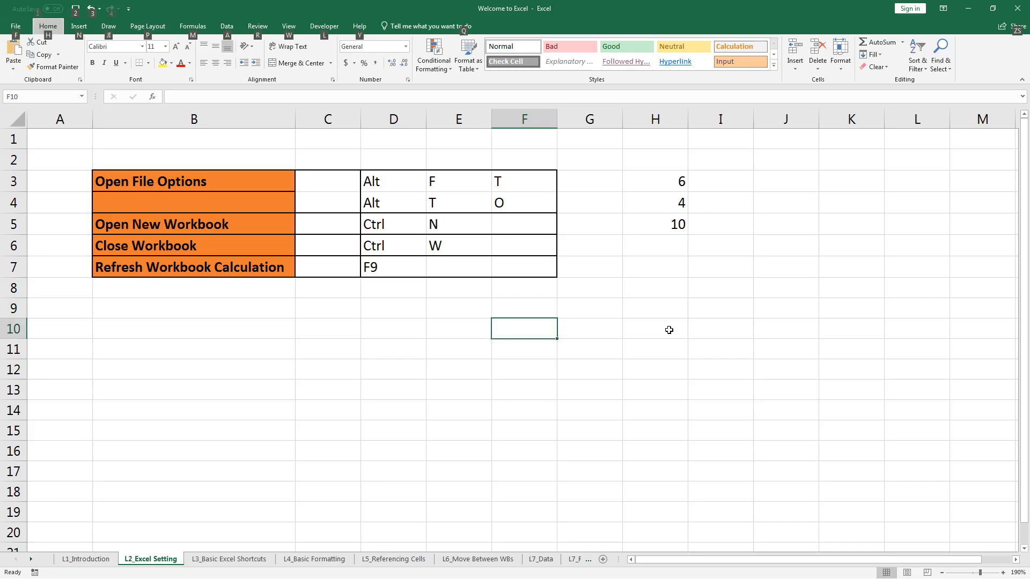
pyautogui.press('t')
pyautogui.press('o')
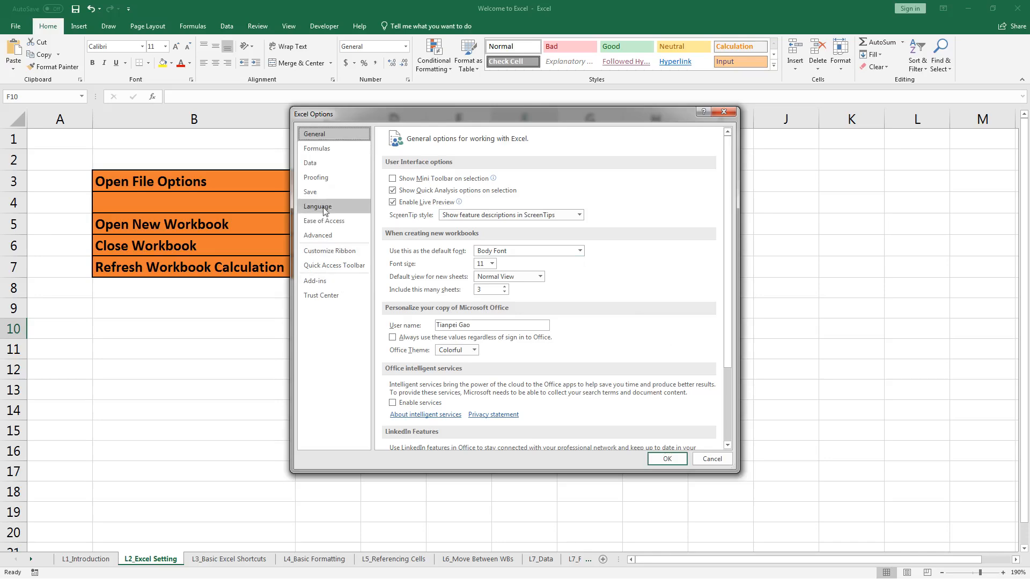
pyautogui.click(322, 235)
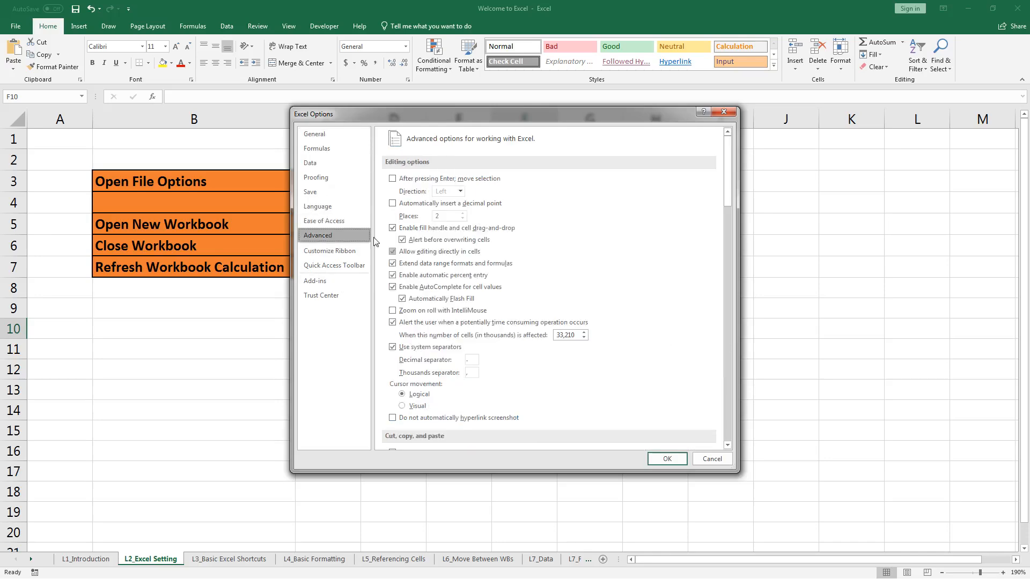
pyautogui.click(420, 206)
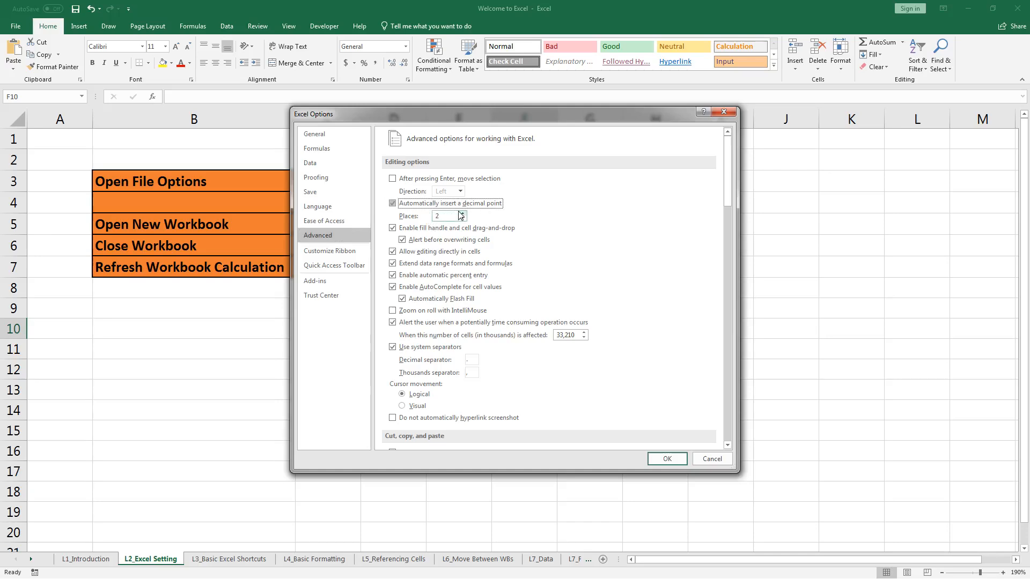
pyautogui.click(443, 216)
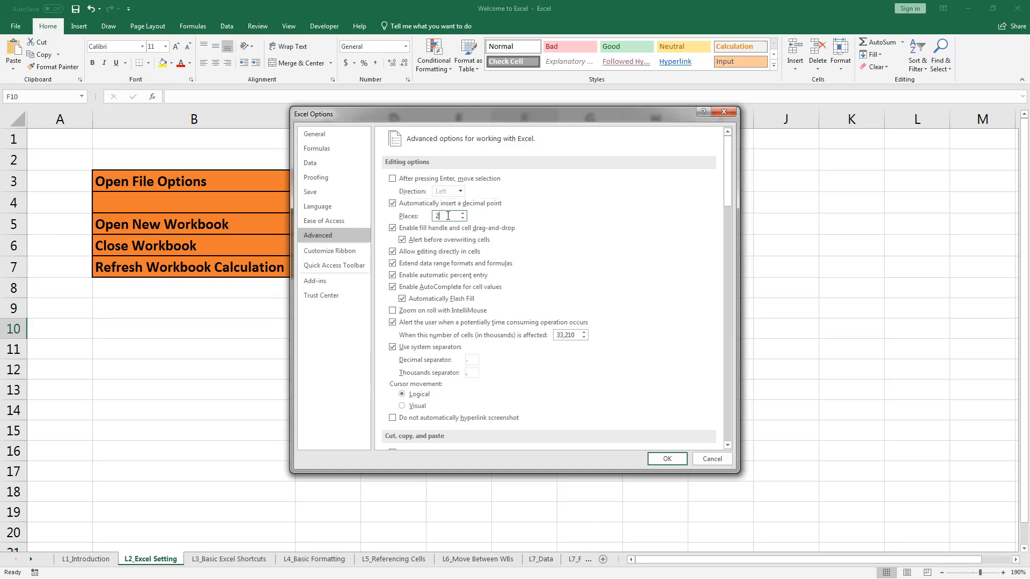
pyautogui.click(670, 457)
# Enter the digits 12 in cells F12, G12 and H12 to test automatic decimal insertion.
pyautogui.click(539, 362)
pyautogui.write('12')
pyautogui.press('Return')
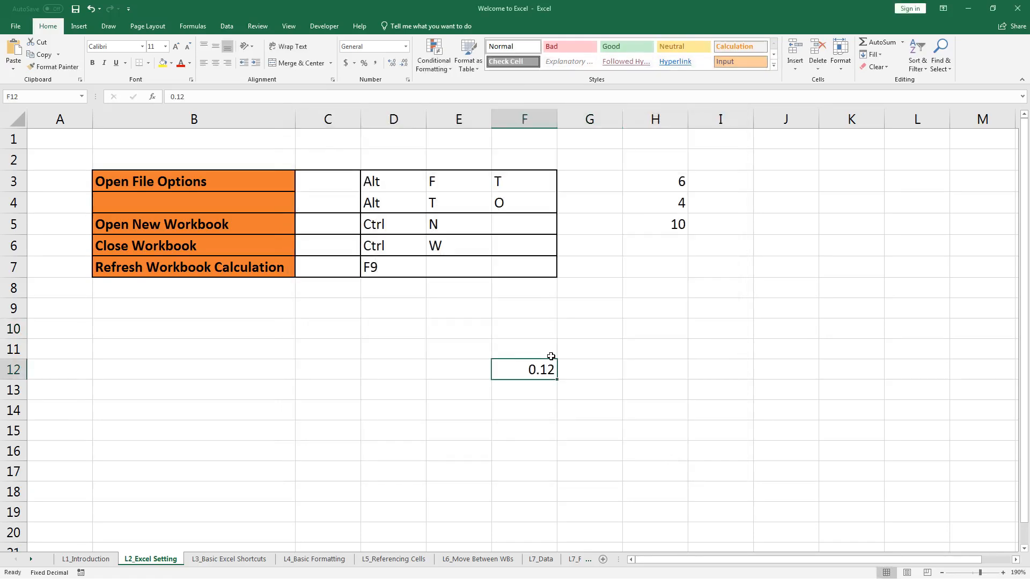
pyautogui.press('Right')
pyautogui.write('12')
pyautogui.hotkey('ctrl', 'Return')
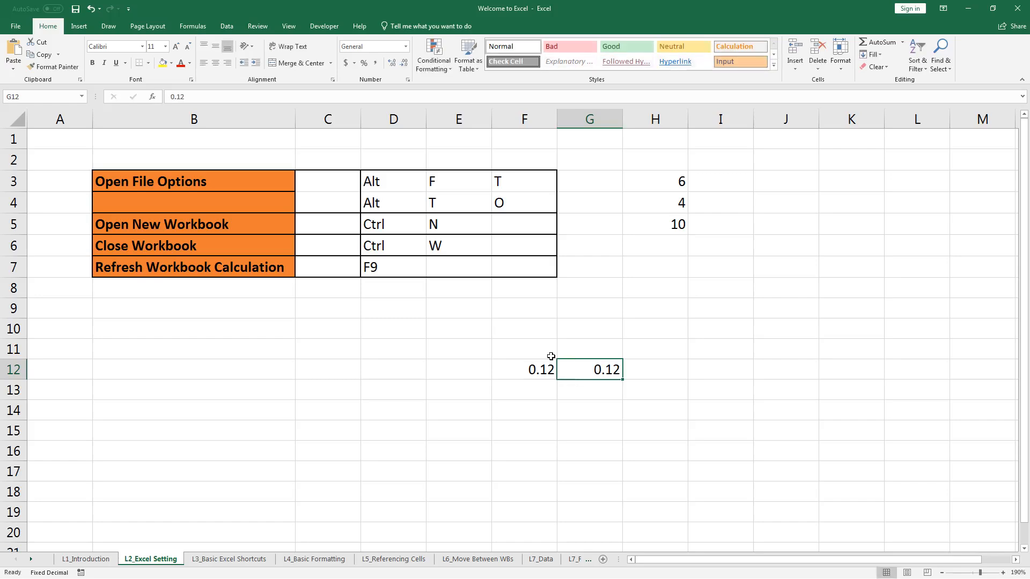
pyautogui.press('Right')
pyautogui.write('12')
pyautogui.hotkey('ctrl', 'Return')
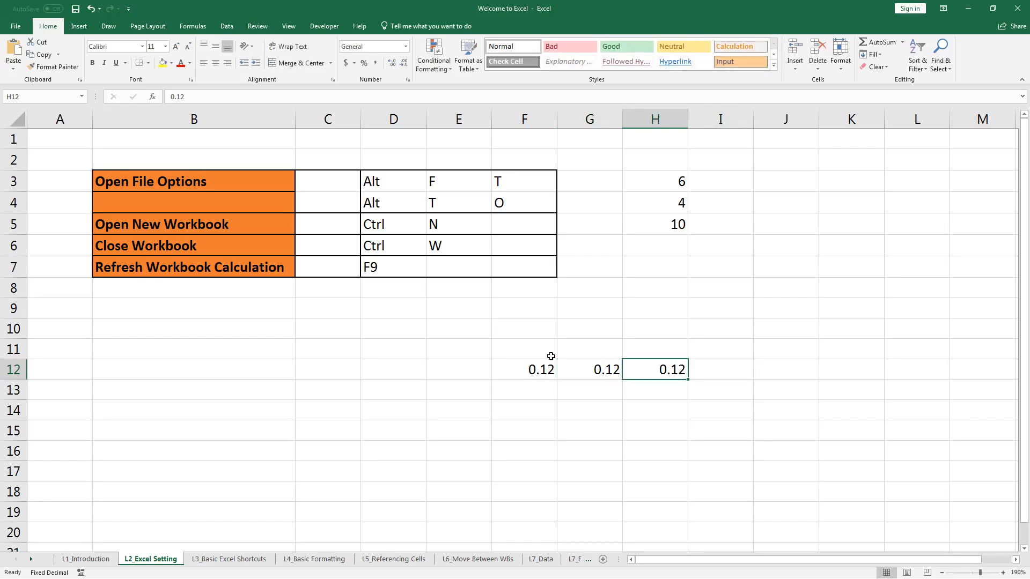
# Enter the digits 12 in cell F13 and 3 in cell F14 as further decimal insertion tests.
pyautogui.press('Left')
pyautogui.press('Left')
pyautogui.press('Down')
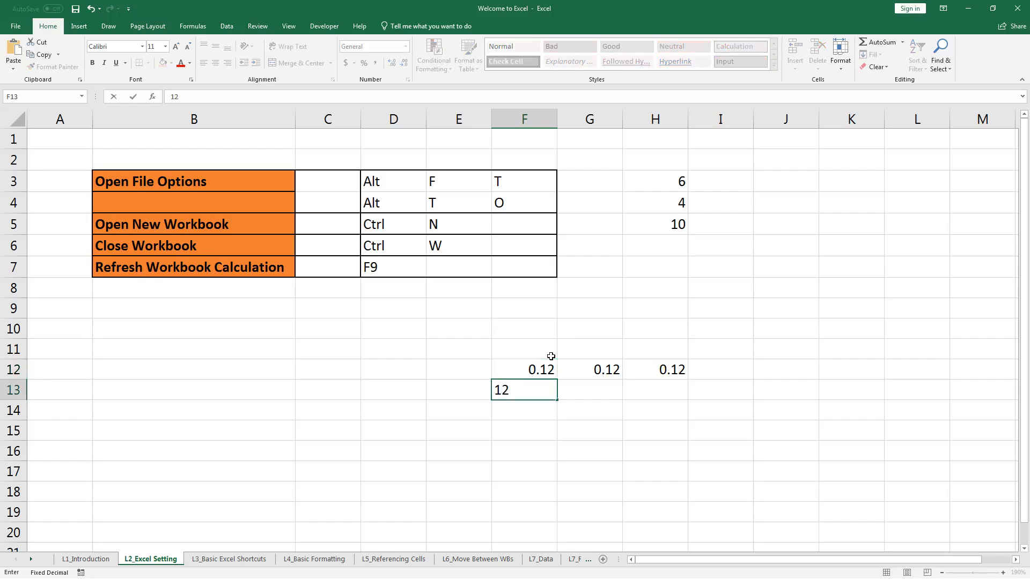
pyautogui.hotkey('ctrl', 'Return')
pyautogui.press('Down')
pyautogui.press('Right')
pyautogui.press('Left')
pyautogui.write('3')
pyautogui.hotkey('ctrl', 'Return')
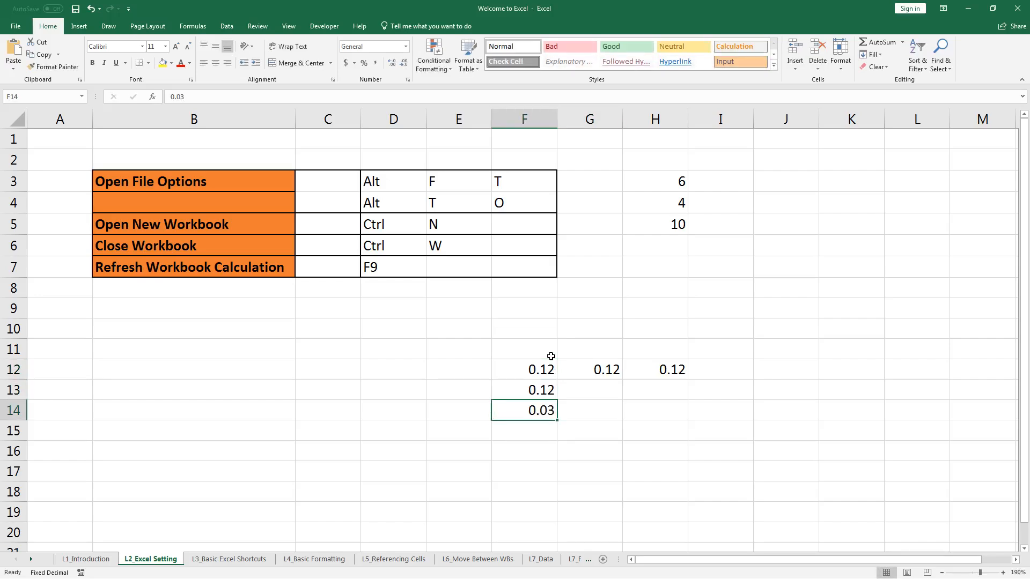
# Turn off automatic decimal point insertion in the Advanced Excel Options and apply the change.
pyautogui.press('alt')
pyautogui.press('t')
pyautogui.press('o')
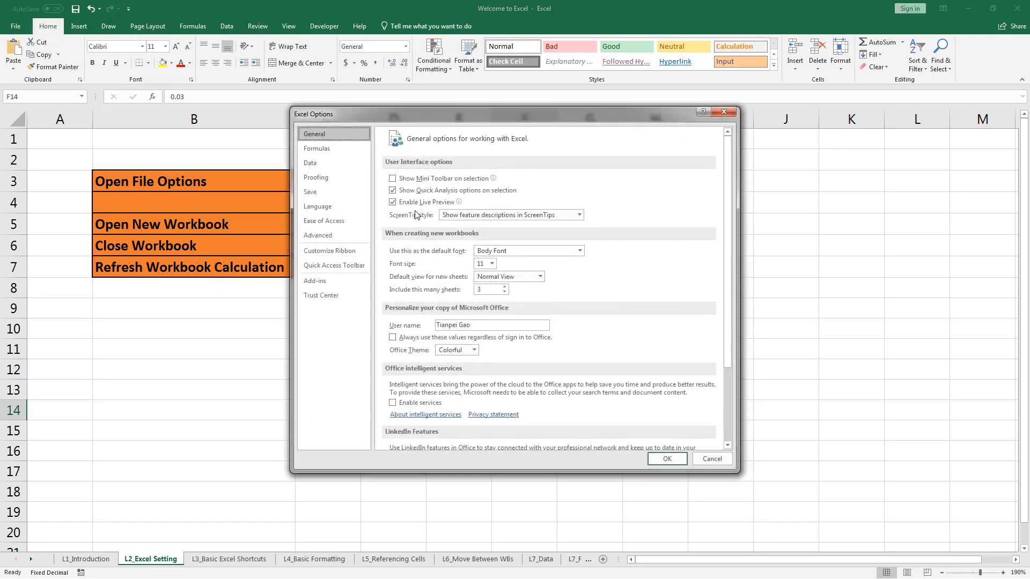
pyautogui.click(322, 236)
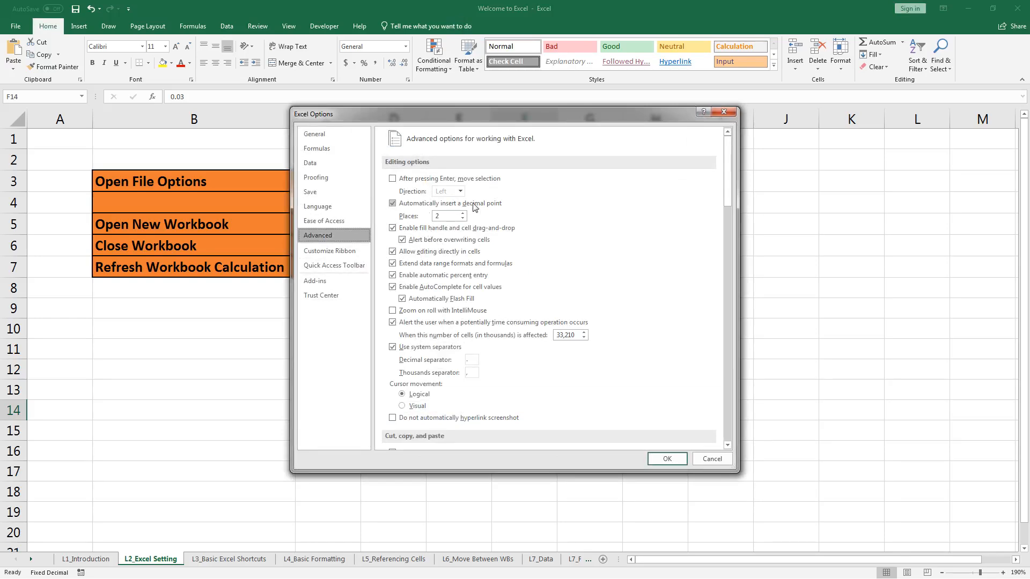
pyautogui.click(396, 203)
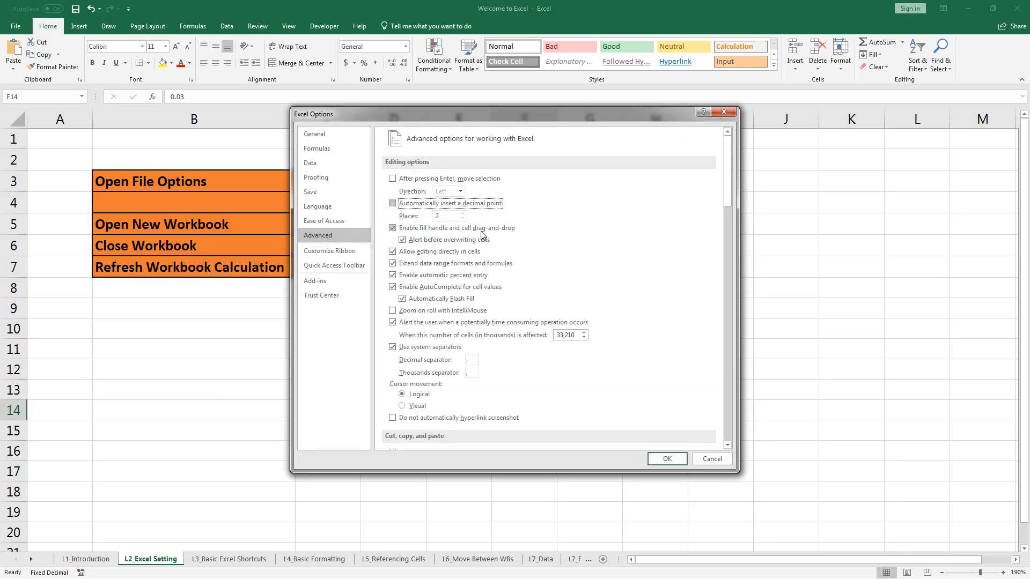
pyautogui.click(667, 459)
# Enter 44 in cell F15 to test number entry without automatic decimal insertion.
pyautogui.click(548, 433)
pyautogui.write('44')
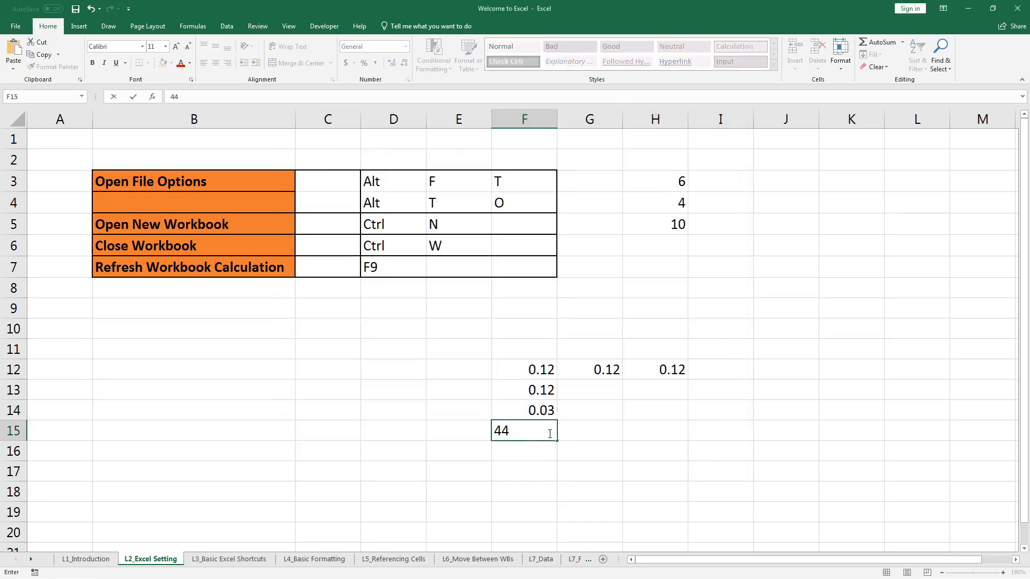
pyautogui.press('Return')
# Clear the test values in the range F12:H15.
pyautogui.press('Up')
pyautogui.press('Up')
pyautogui.press('Up')
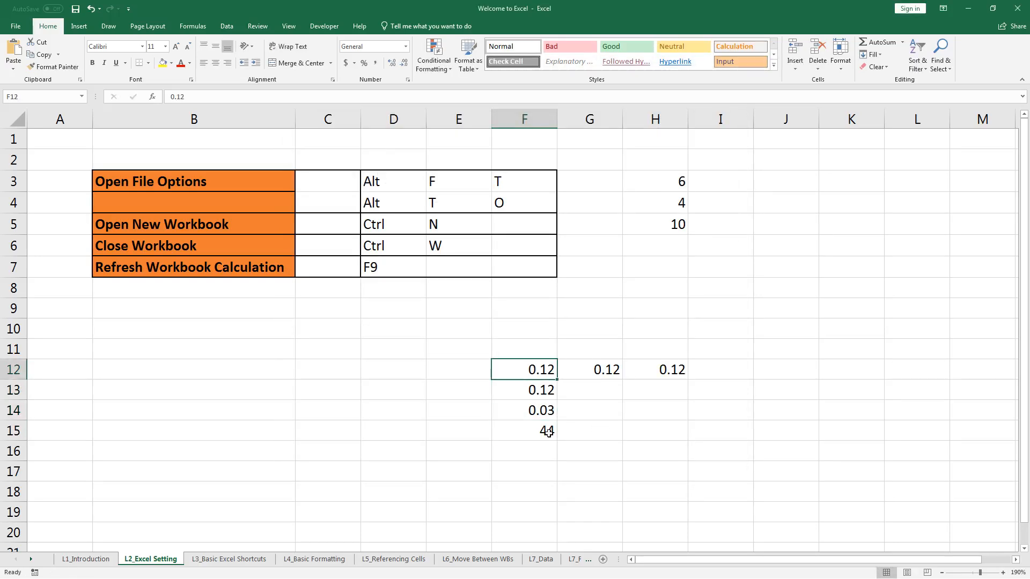
pyautogui.hotkey('ctrl', 'shift', 'Down')
pyautogui.hotkey('ctrl', 'shift', 'Right')
pyautogui.press('Delete')
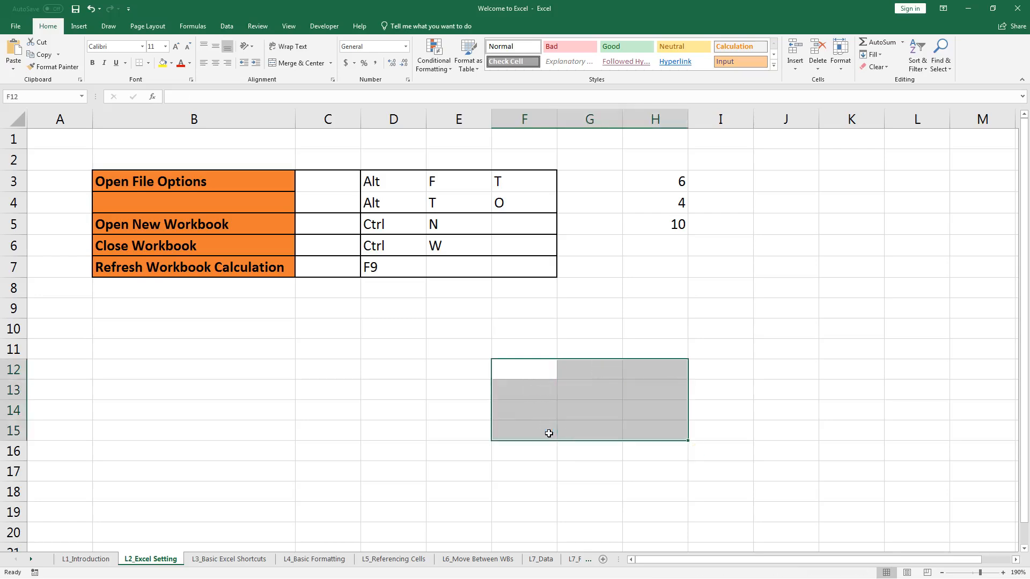
pyautogui.press('Left')
pyautogui.press('Left')
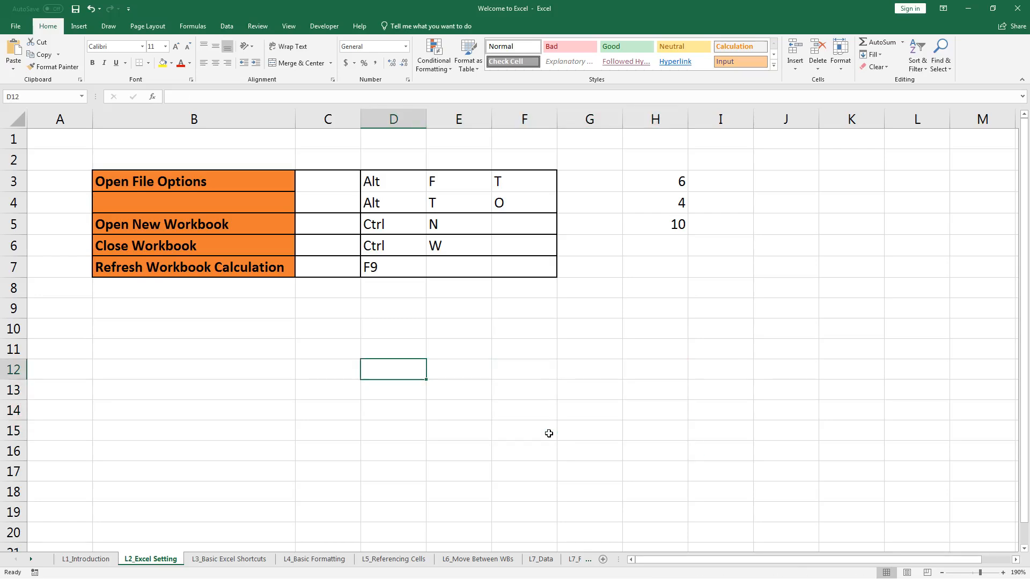
pyautogui.press('Left')
pyautogui.press('Left')
pyautogui.press('Up')
pyautogui.press('Up')
pyautogui.press('Right')
pyautogui.press('Left')
pyautogui.press('Left')
pyautogui.press('Right')
pyautogui.press('Right')
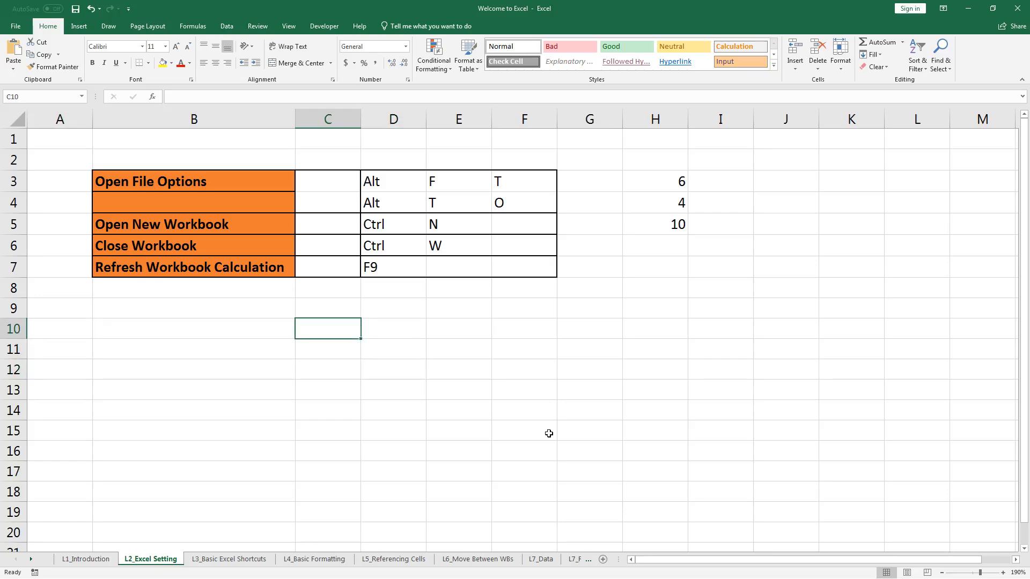
# Turn on the Disable hardware graphics acceleration option in the Advanced display settings, apply it and select cell F8.
pyautogui.press('alt')
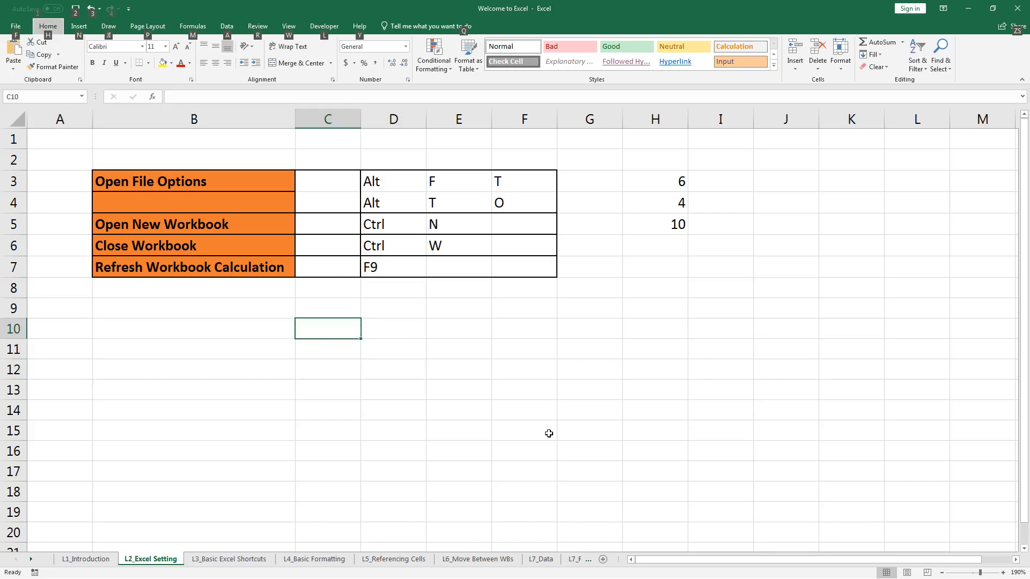
pyautogui.press('f')
pyautogui.press('t')
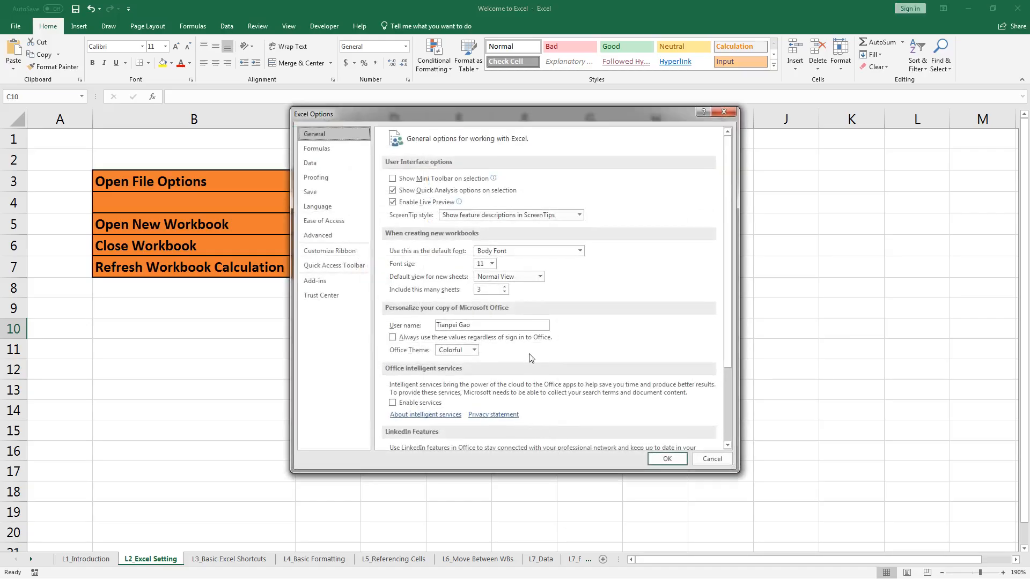
pyautogui.click(343, 232)
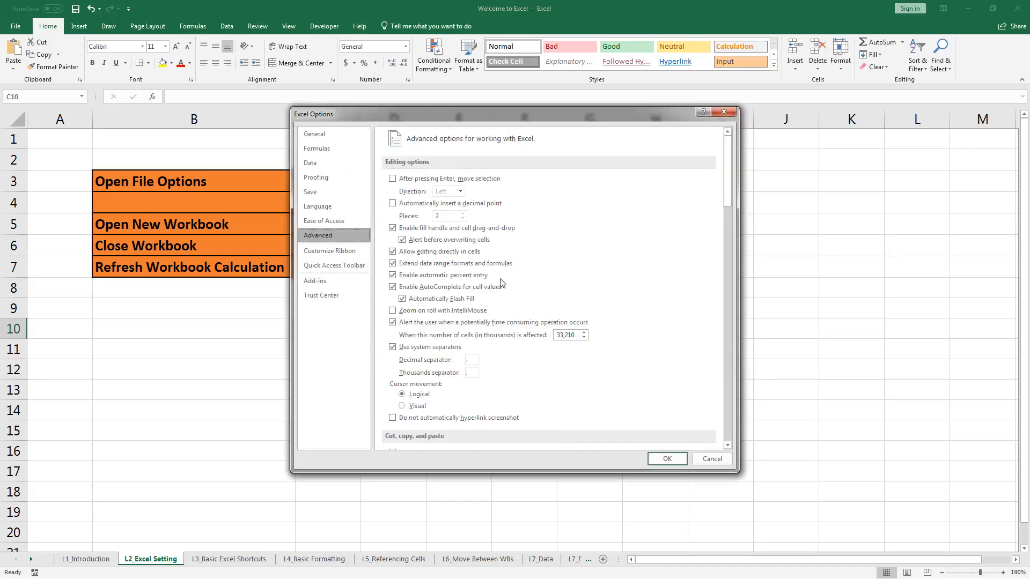
pyautogui.scroll(-8, 536, 294)
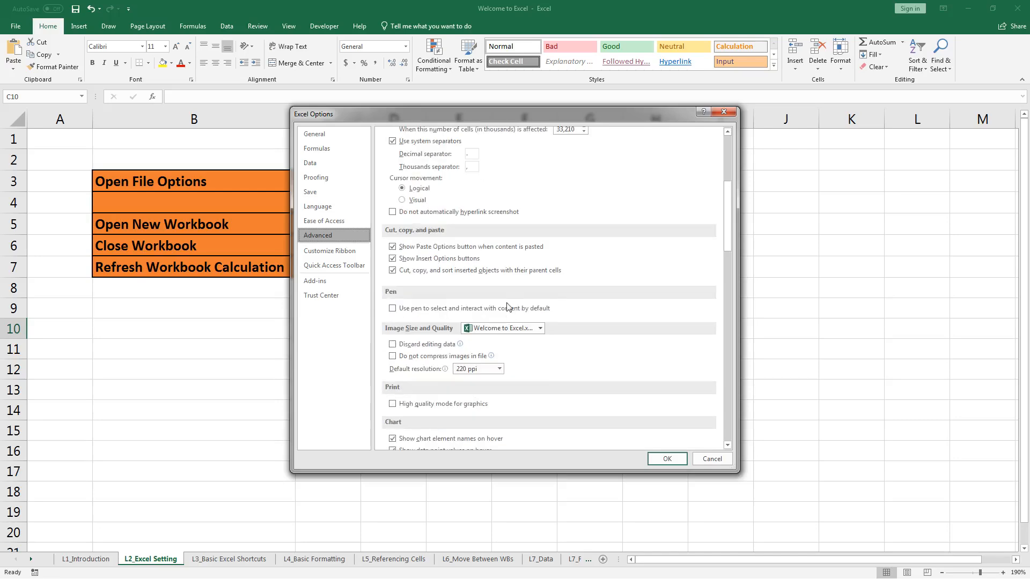
pyautogui.scroll(-15, 507, 307)
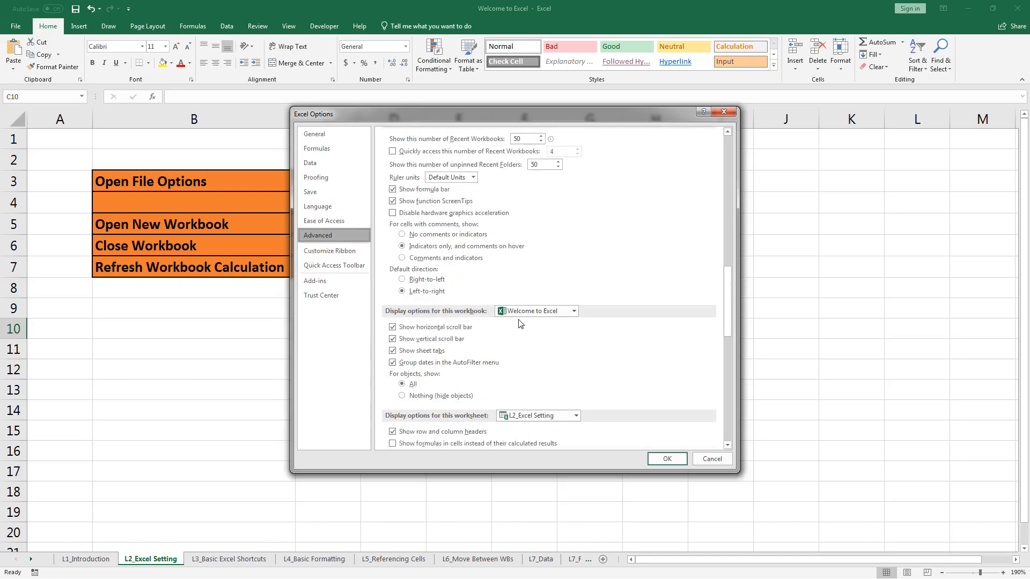
pyautogui.scroll(7, 520, 322)
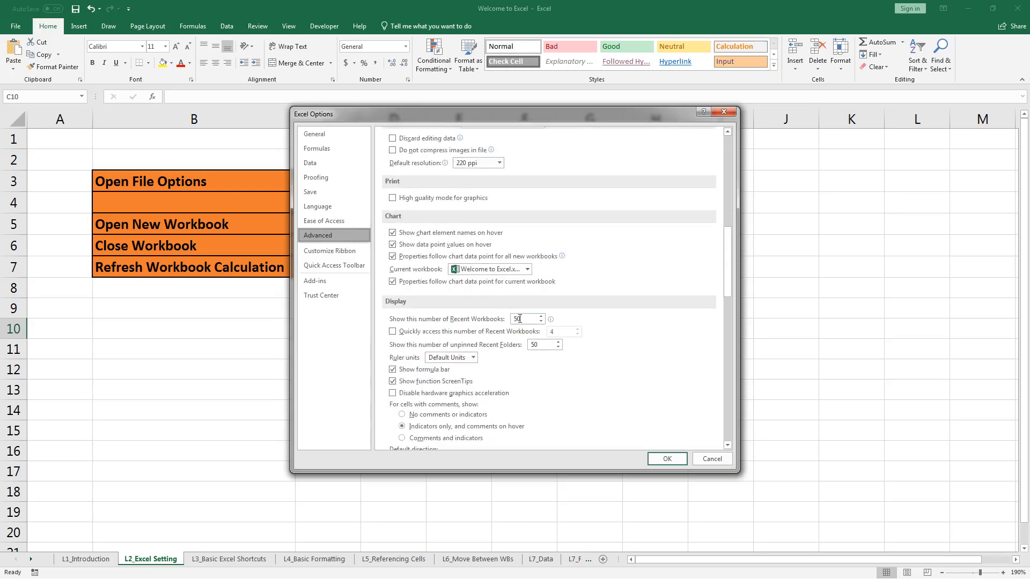
pyautogui.scroll(-2, 520, 322)
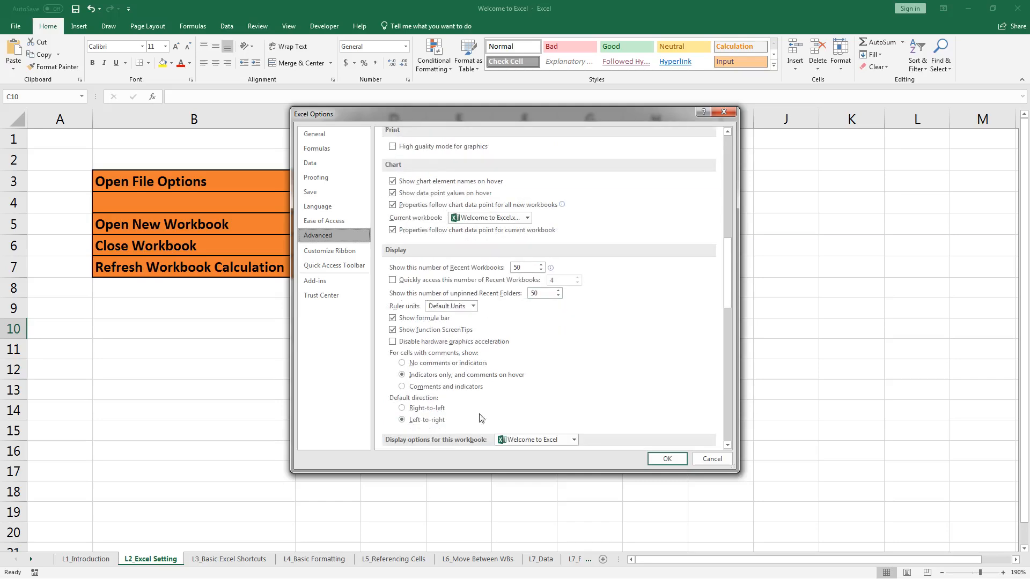
pyautogui.scroll(-2, 481, 418)
pyautogui.click(433, 291)
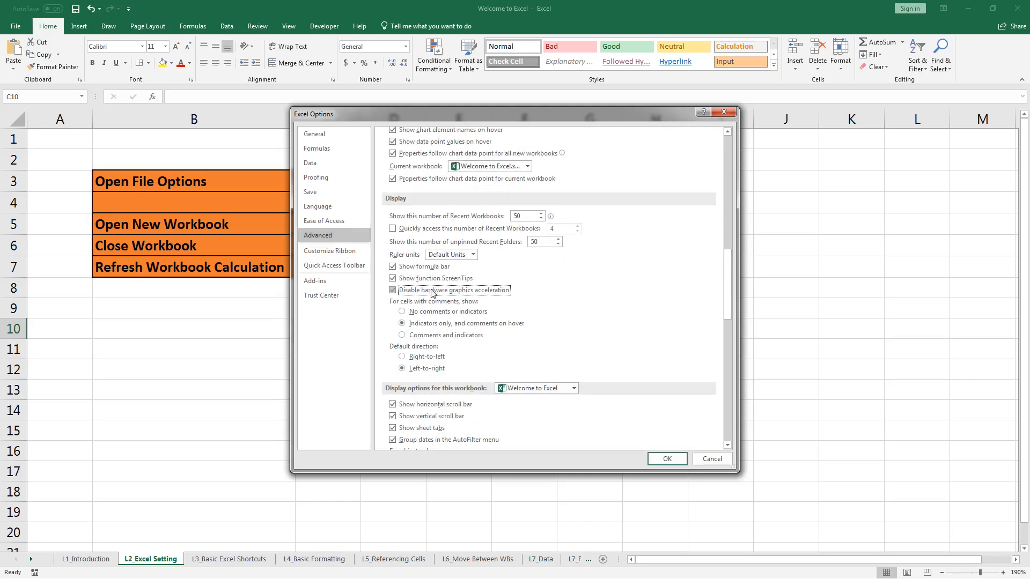
pyautogui.click(505, 293)
pyautogui.click(671, 461)
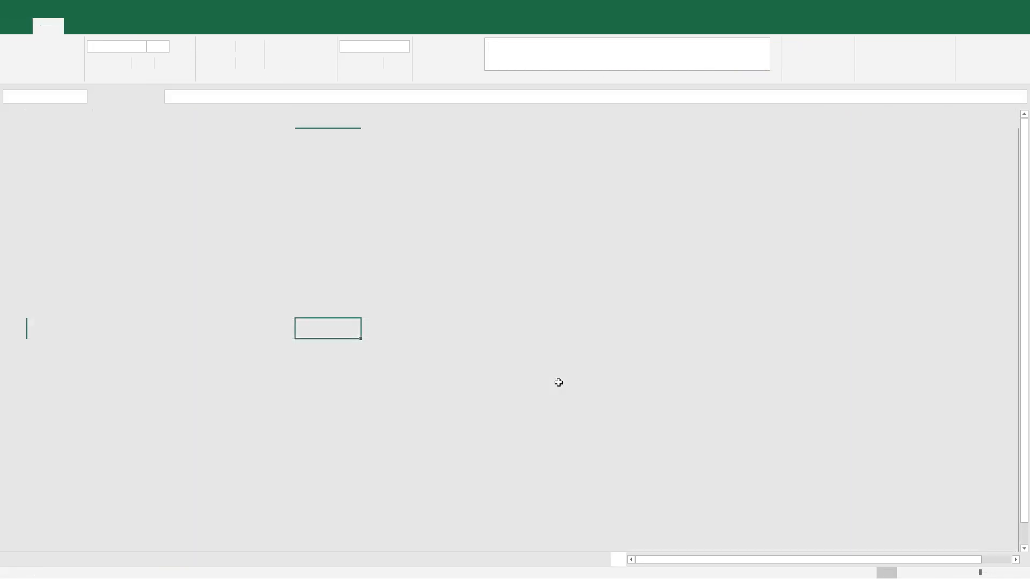
pyautogui.click(543, 288)
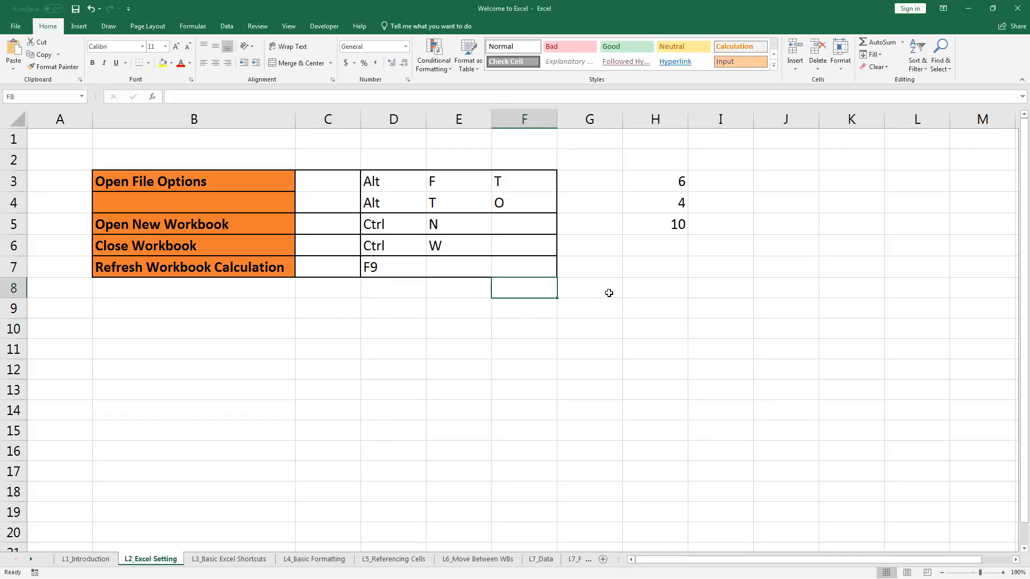
# Move the cell selection from G6 back and forth to B7, across to H7 and up to H6 to check how the selection moves.
pyautogui.click(571, 247)
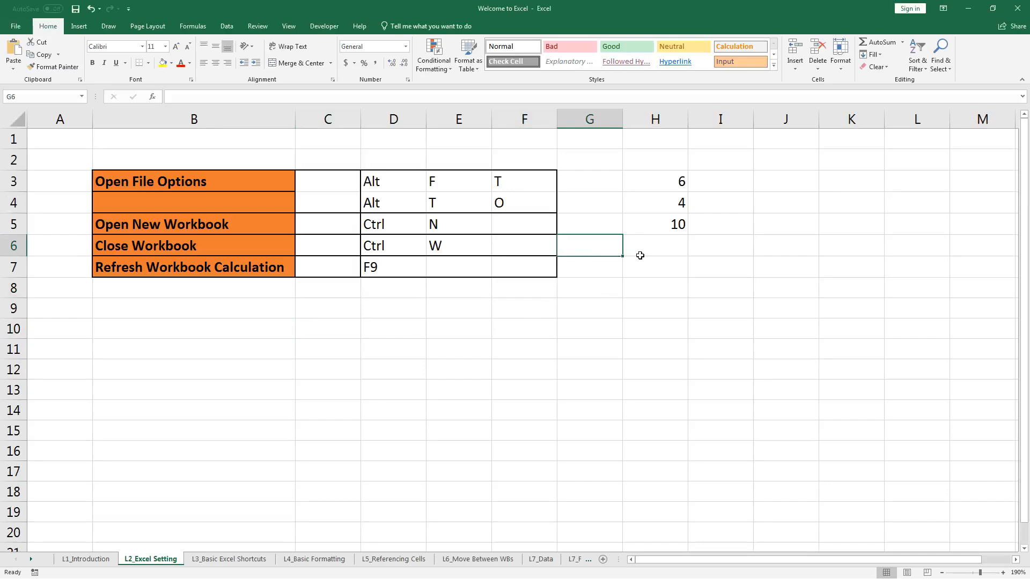
pyautogui.press('Left')
pyautogui.press('Left')
pyautogui.press('Left')
pyautogui.press('Right')
pyautogui.press('Right')
pyautogui.press('Left')
pyautogui.press('Left')
pyautogui.press('Left')
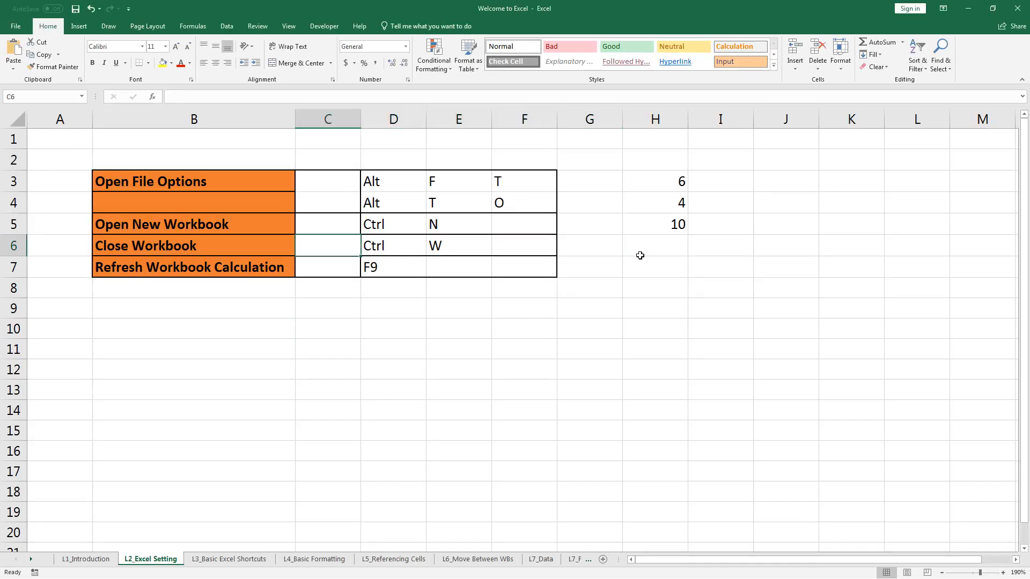
pyautogui.press('Left')
pyautogui.press('Down')
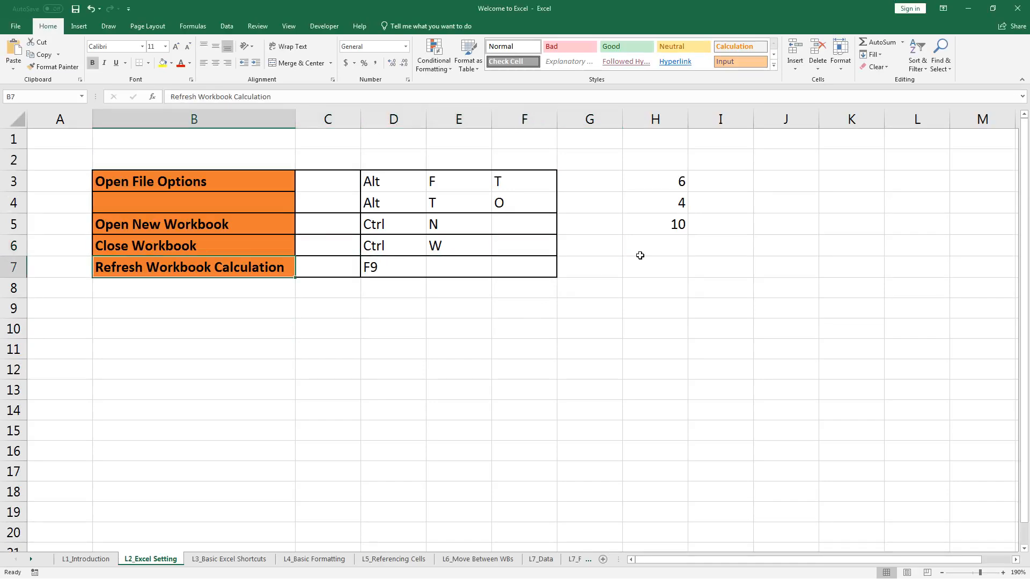
pyautogui.press('Right')
pyautogui.press('Right')
pyautogui.press('Right')
pyautogui.press('Right')
pyautogui.press('Right')
pyautogui.press('Right')
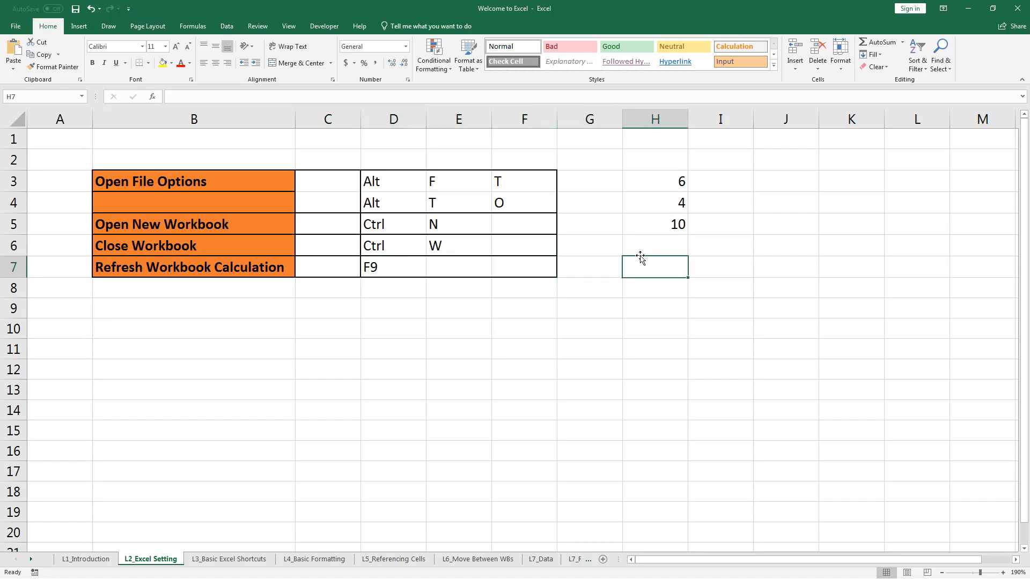
pyautogui.press('Up')
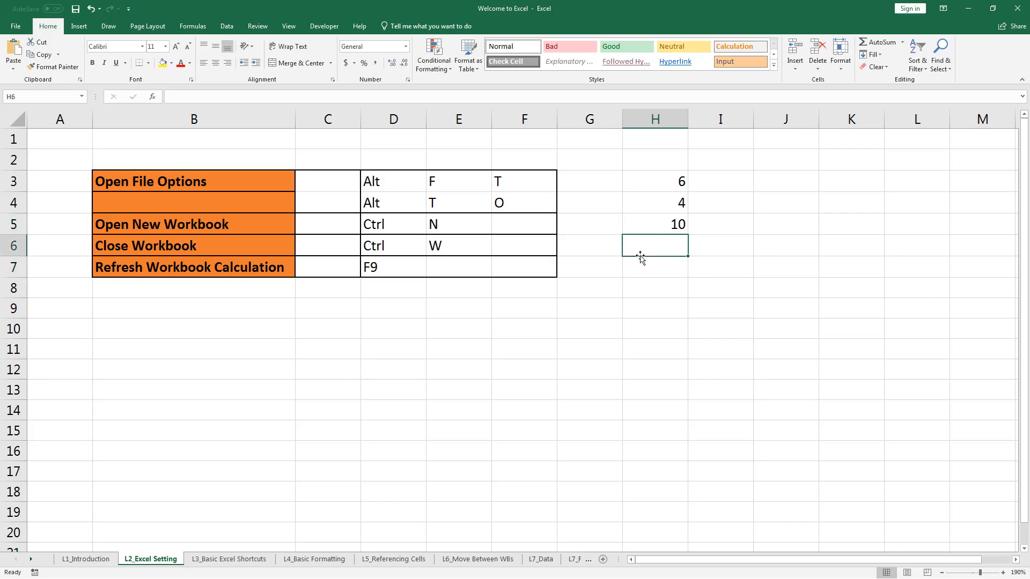
# View the workbook's Encrypt with Password protection option and close it without entering a password.
pyautogui.press('alt')
pyautogui.press('f')
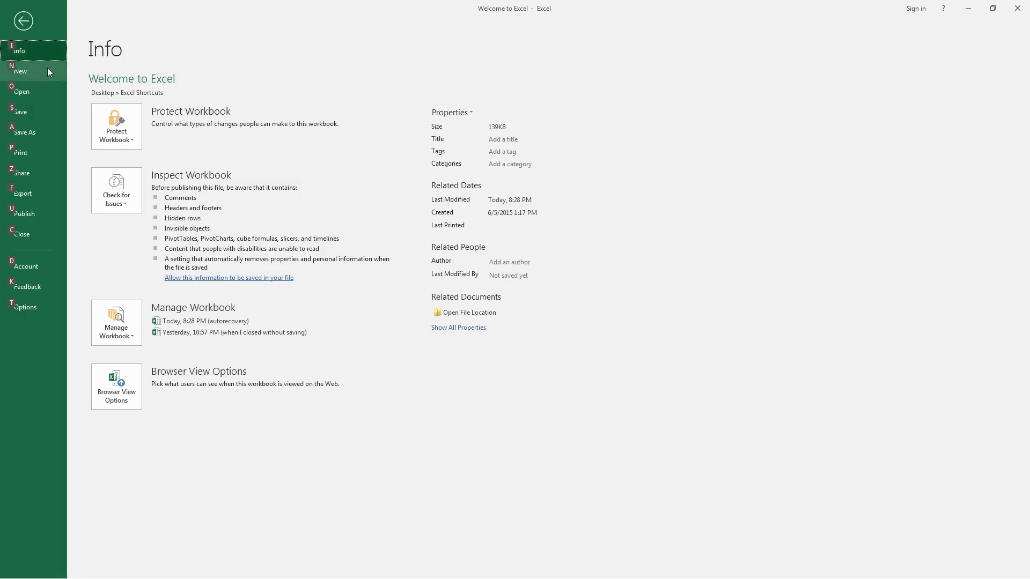
pyautogui.press('i')
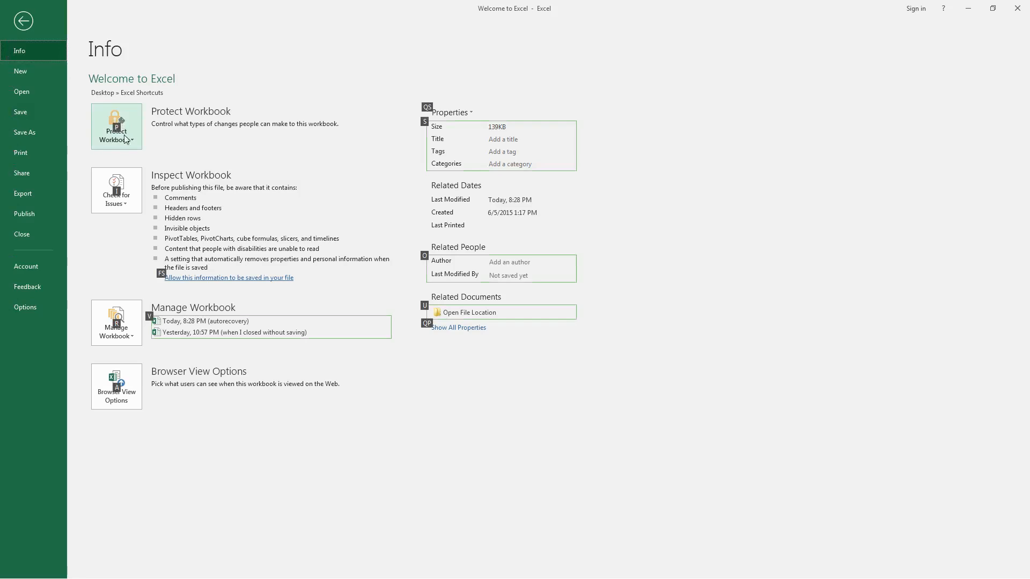
pyautogui.press('p')
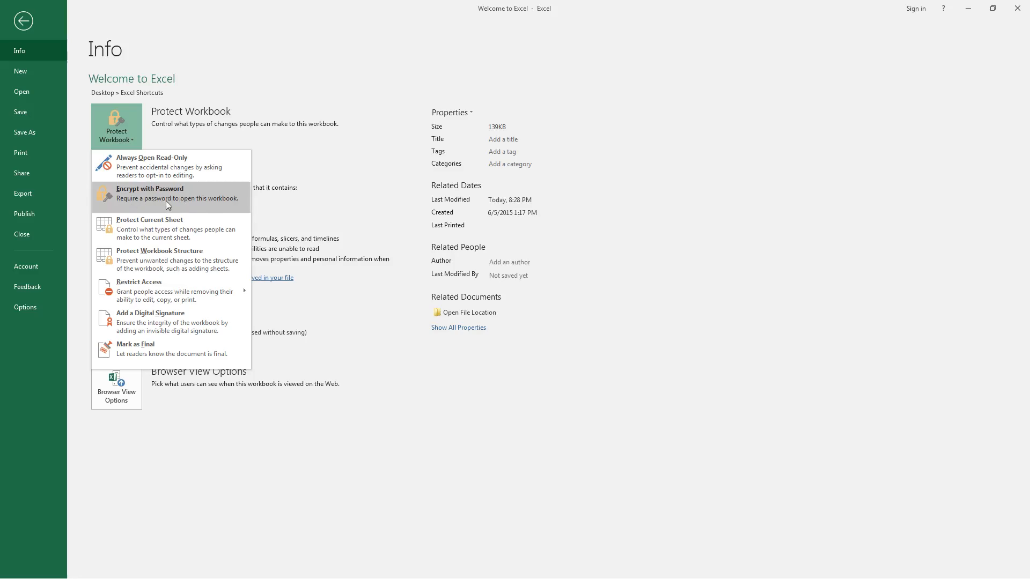
pyautogui.click(222, 207)
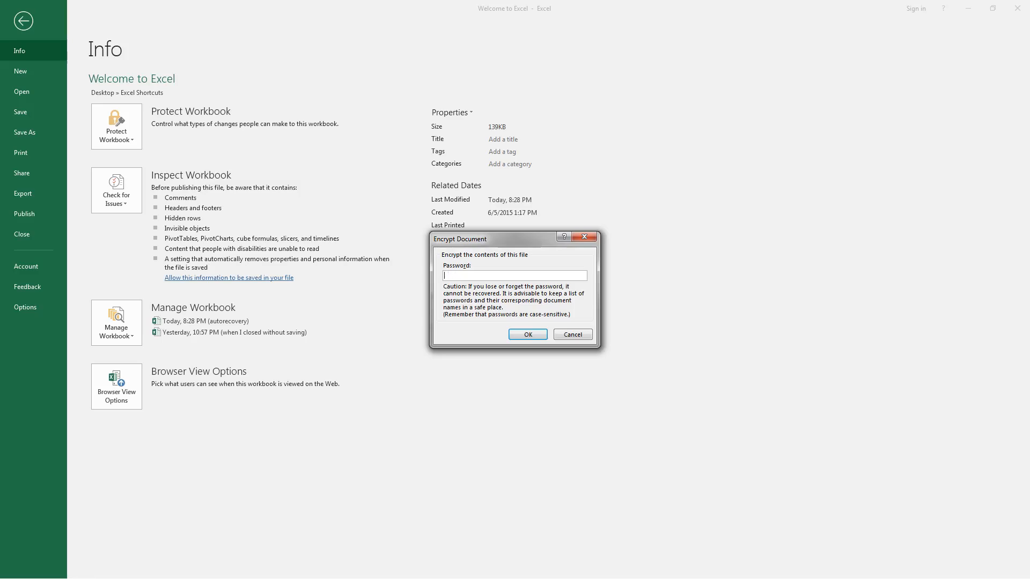
pyautogui.click(531, 334)
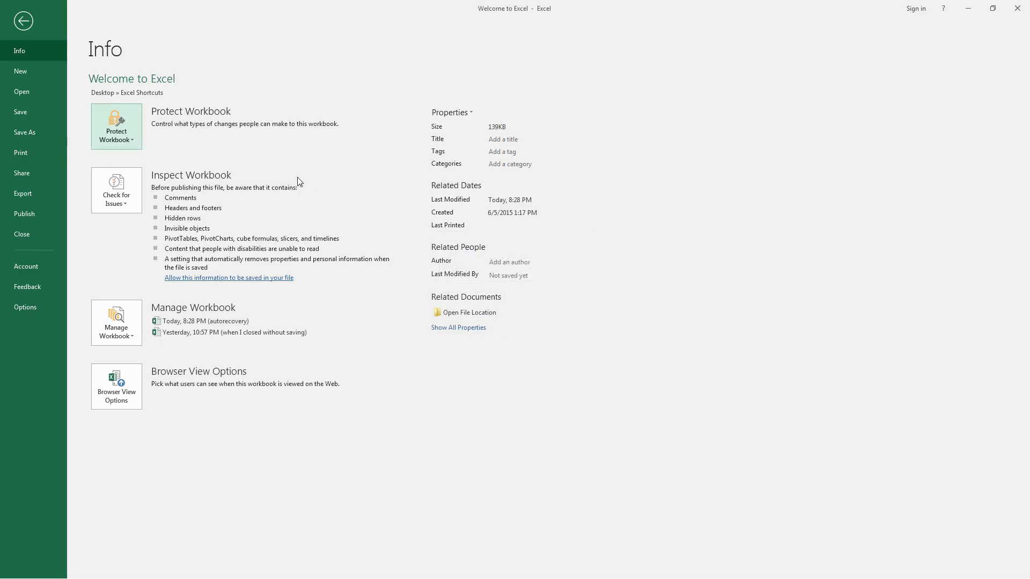
# Open the Protect Current Sheet settings and review the list of actions users can be allowed.
pyautogui.click(115, 135)
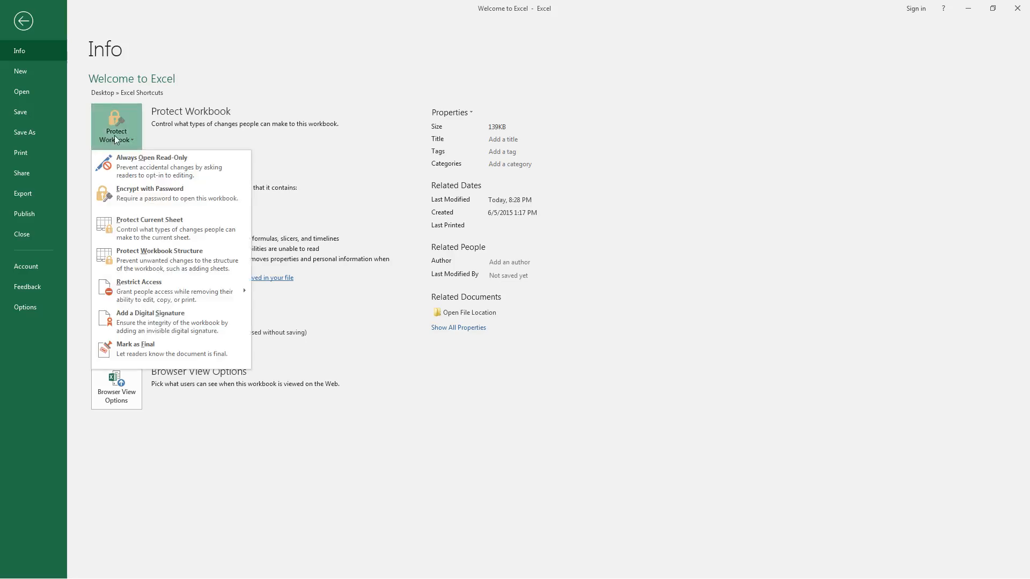
pyautogui.click(187, 230)
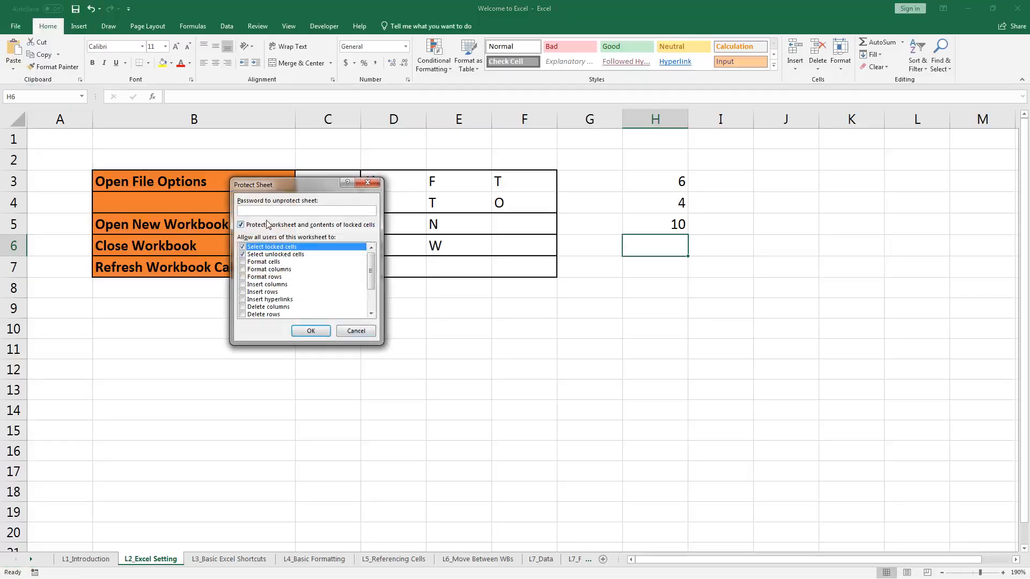
pyautogui.scroll(-1, 275, 270)
pyautogui.scroll(1, 275, 273)
pyautogui.scroll(-2, 271, 295)
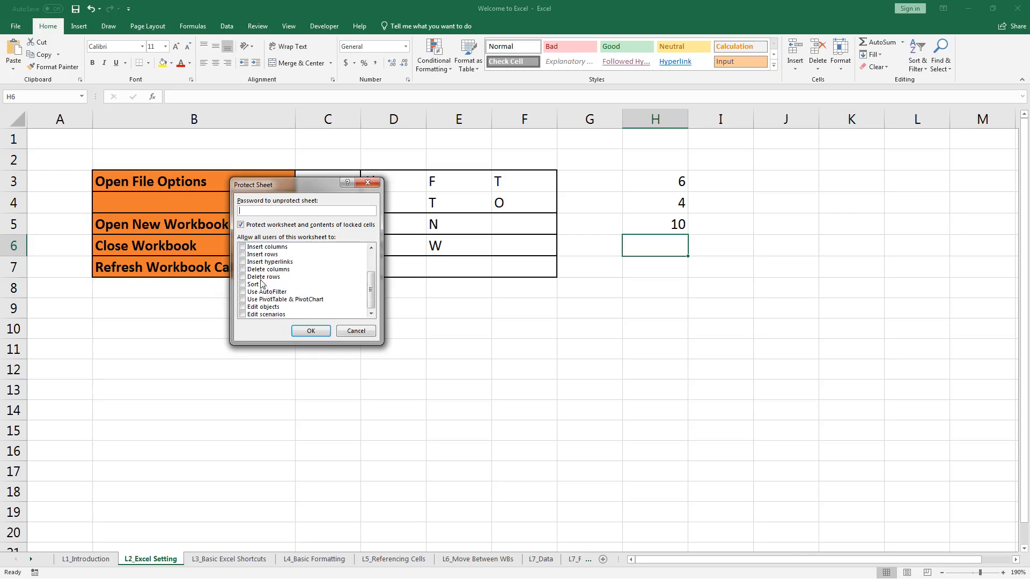
# Try allowing Delete rows, clear it, look at the neighbouring permissions, discard the sheet protection settings and select cell E9.
pyautogui.click(264, 277)
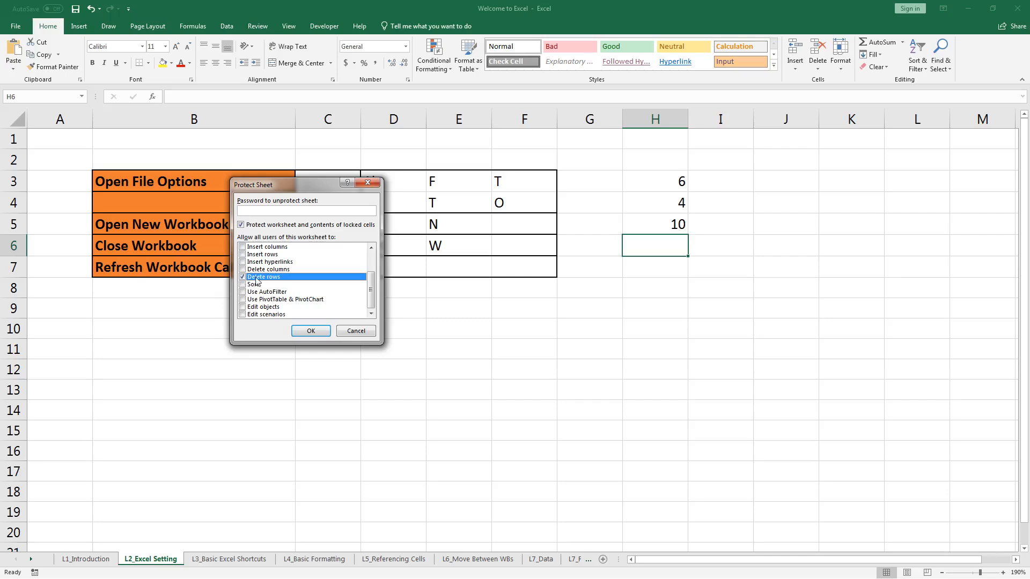
pyautogui.click(242, 276)
pyautogui.click(246, 269)
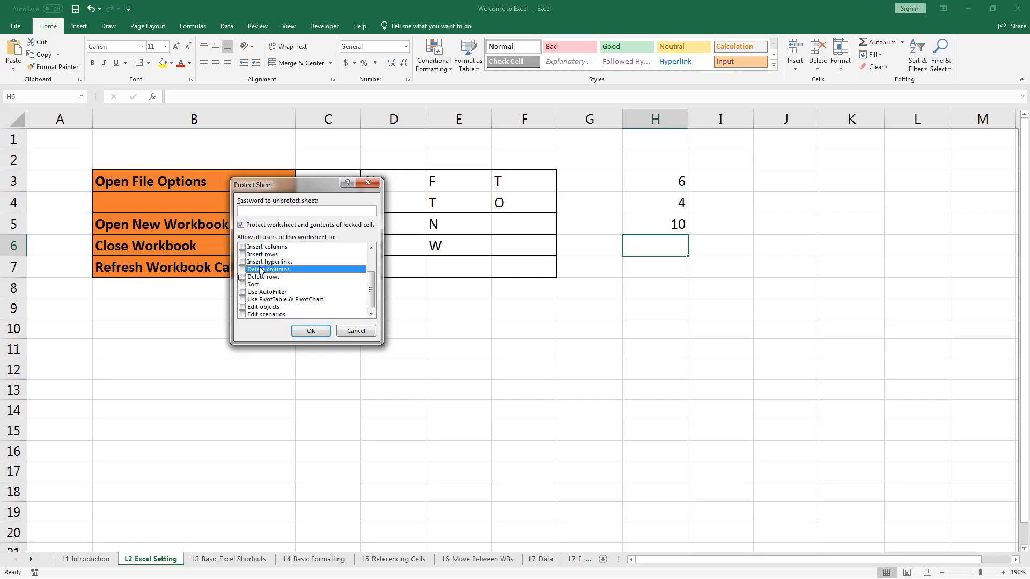
pyautogui.click(247, 254)
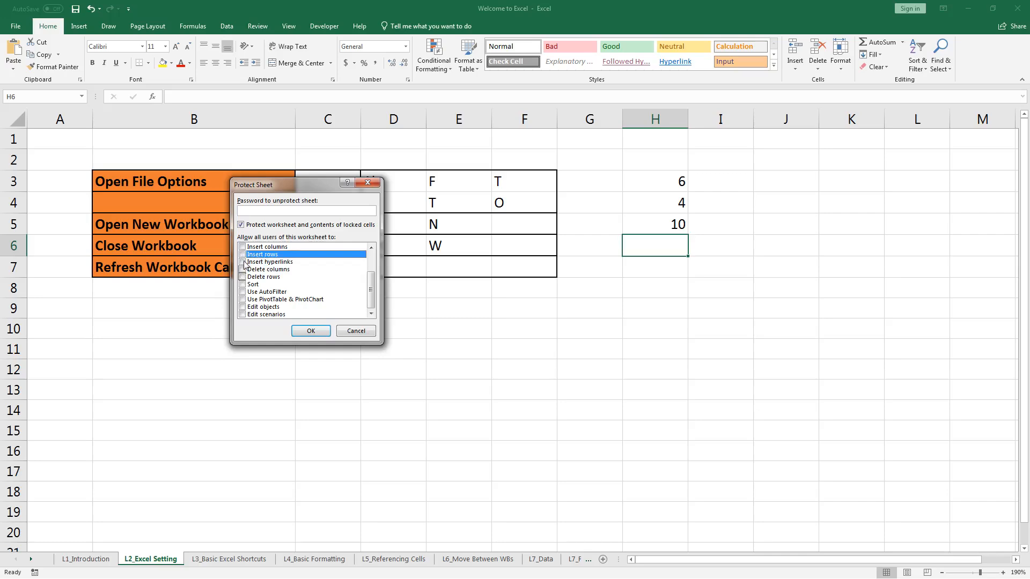
pyautogui.click(246, 262)
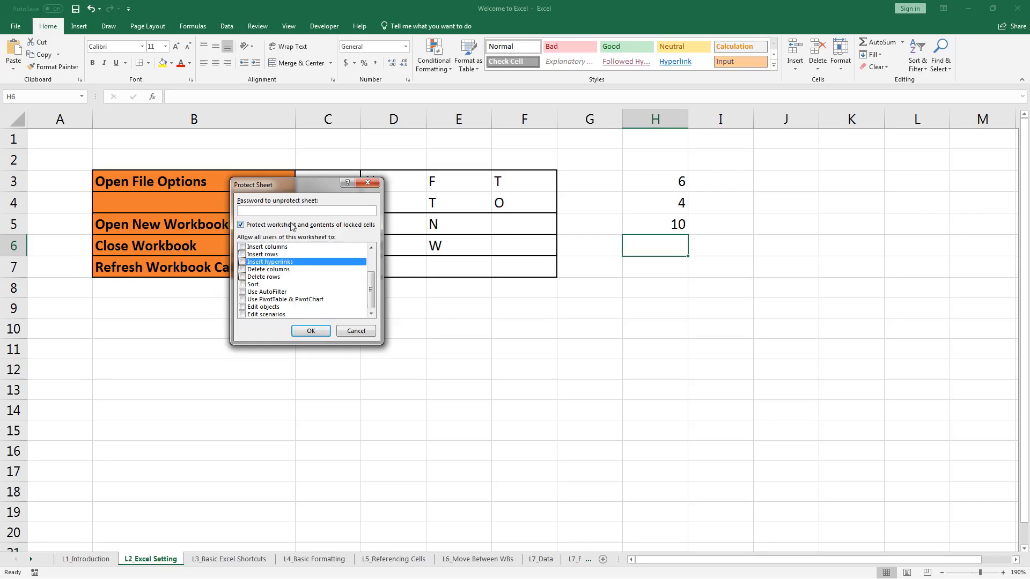
pyautogui.click(356, 330)
pyautogui.click(435, 306)
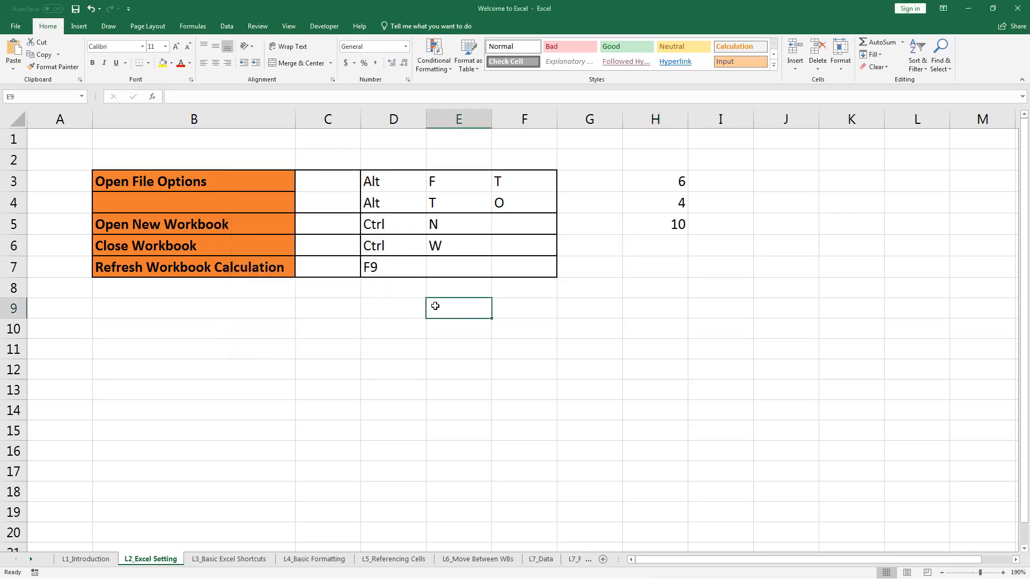